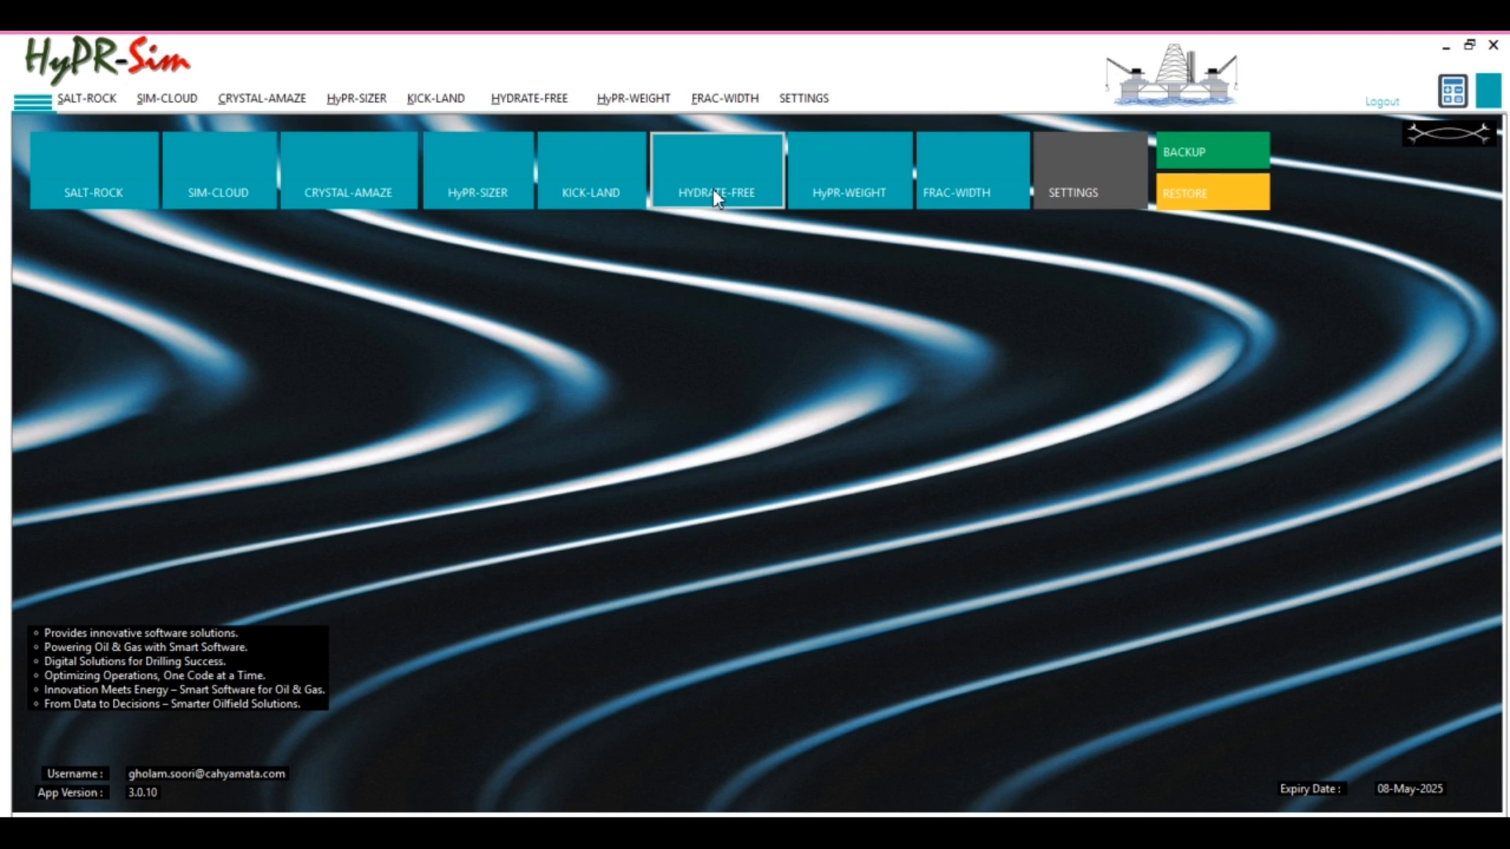
- Open the HYDRATE-FREE module and review the inhibitors from Methanol to Polyalkylene Glycol in the KHI S.G. table
{"action": "left_click", "coordinate": [714, 190]}
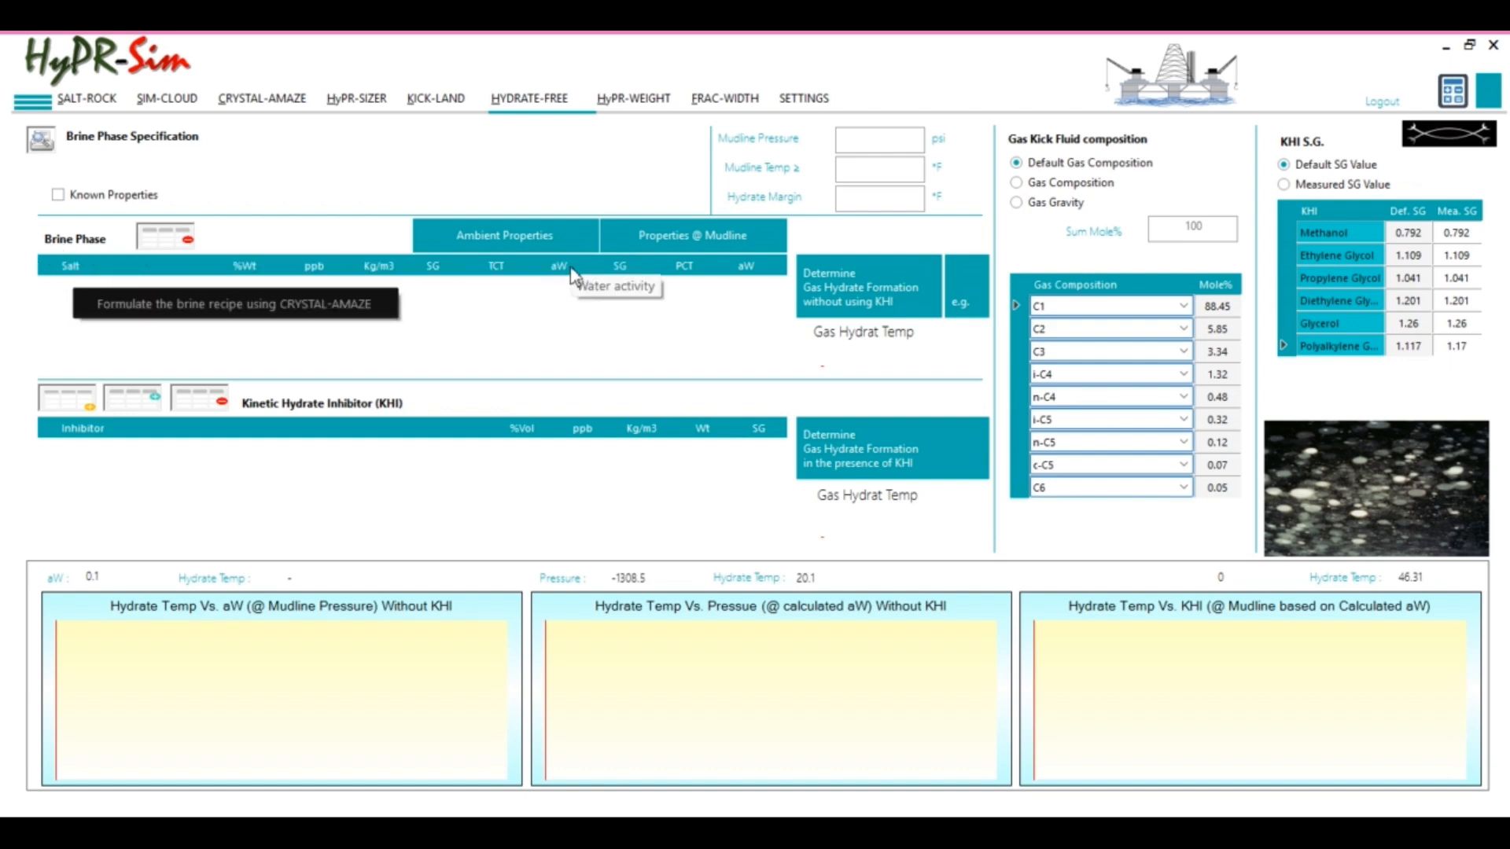
{"action": "left_click", "coordinate": [1365, 234]}
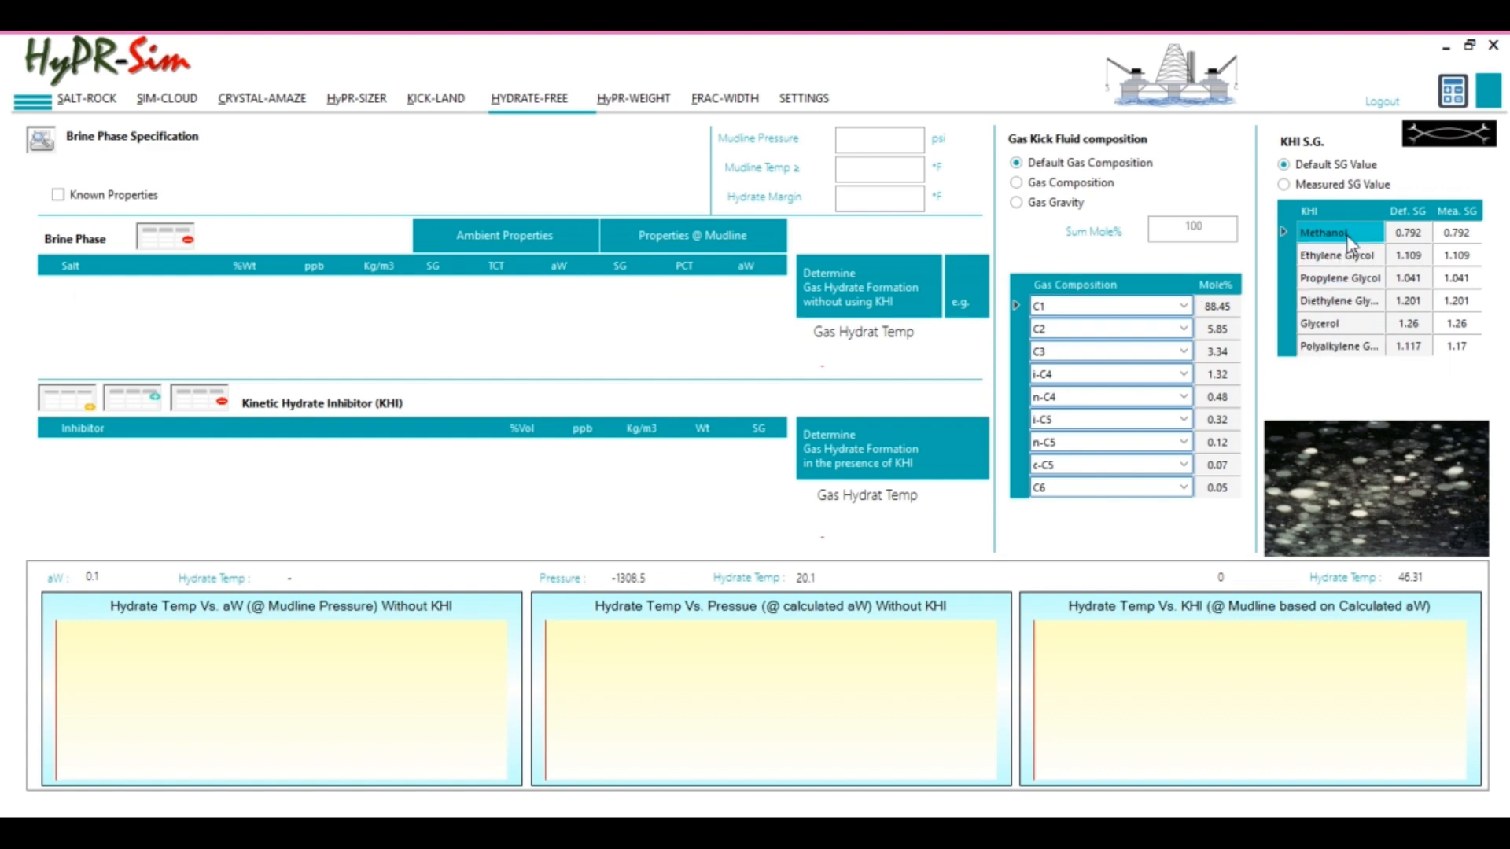
{"action": "left_click", "coordinate": [1335, 258]}
{"action": "left_click_drag", "start_coordinate": [1337, 300], "coordinate": [1332, 346]}
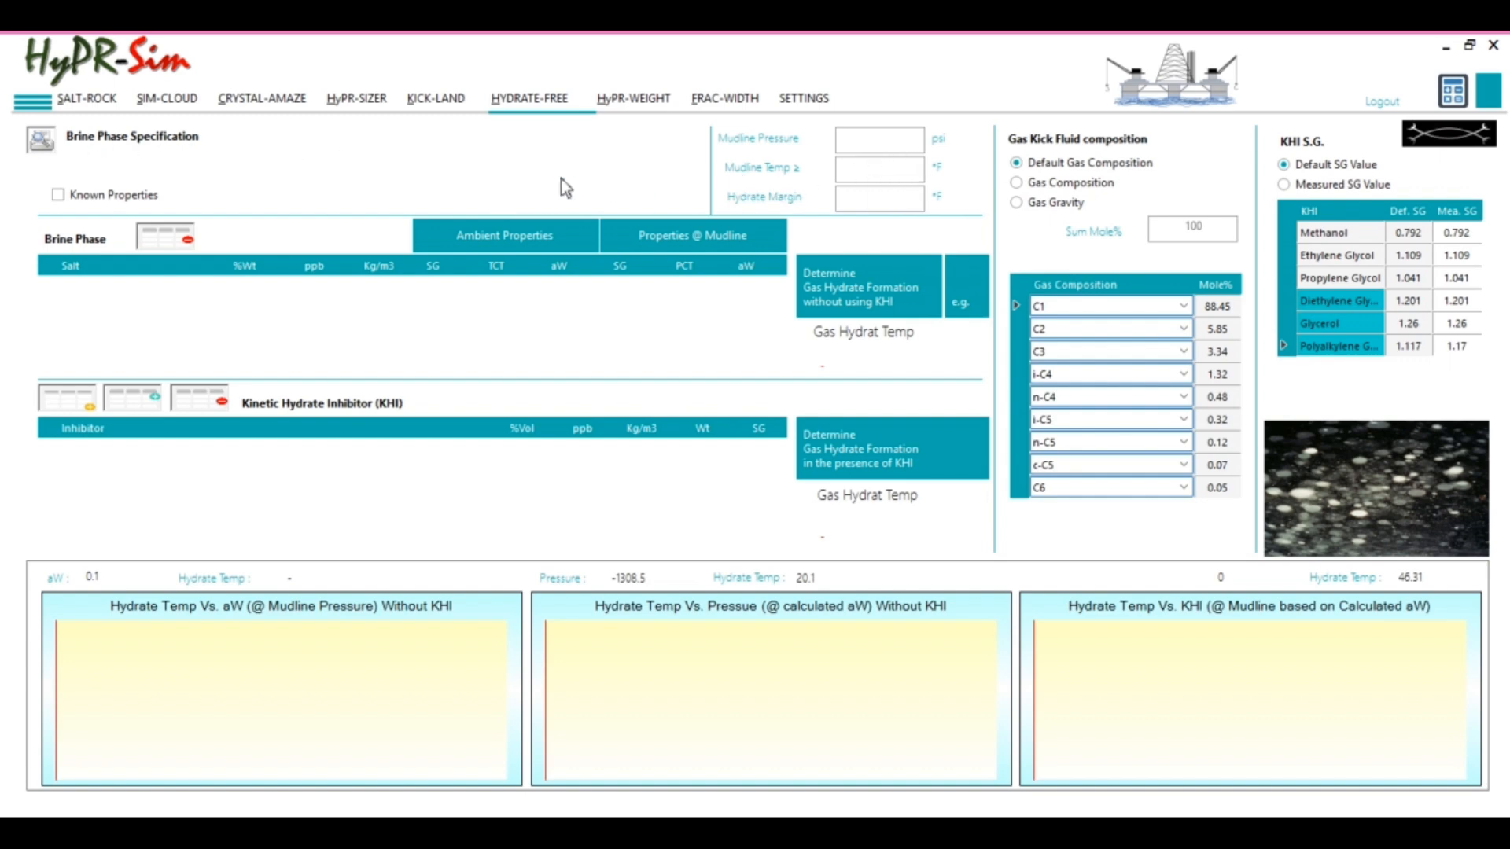
- Examine the mudline condition inputs and the custom Gas Composition option, returning to Default Gas Composition
{"action": "left_click", "coordinate": [877, 169]}
{"action": "left_click", "coordinate": [879, 141]}
{"action": "left_click", "coordinate": [1026, 187]}
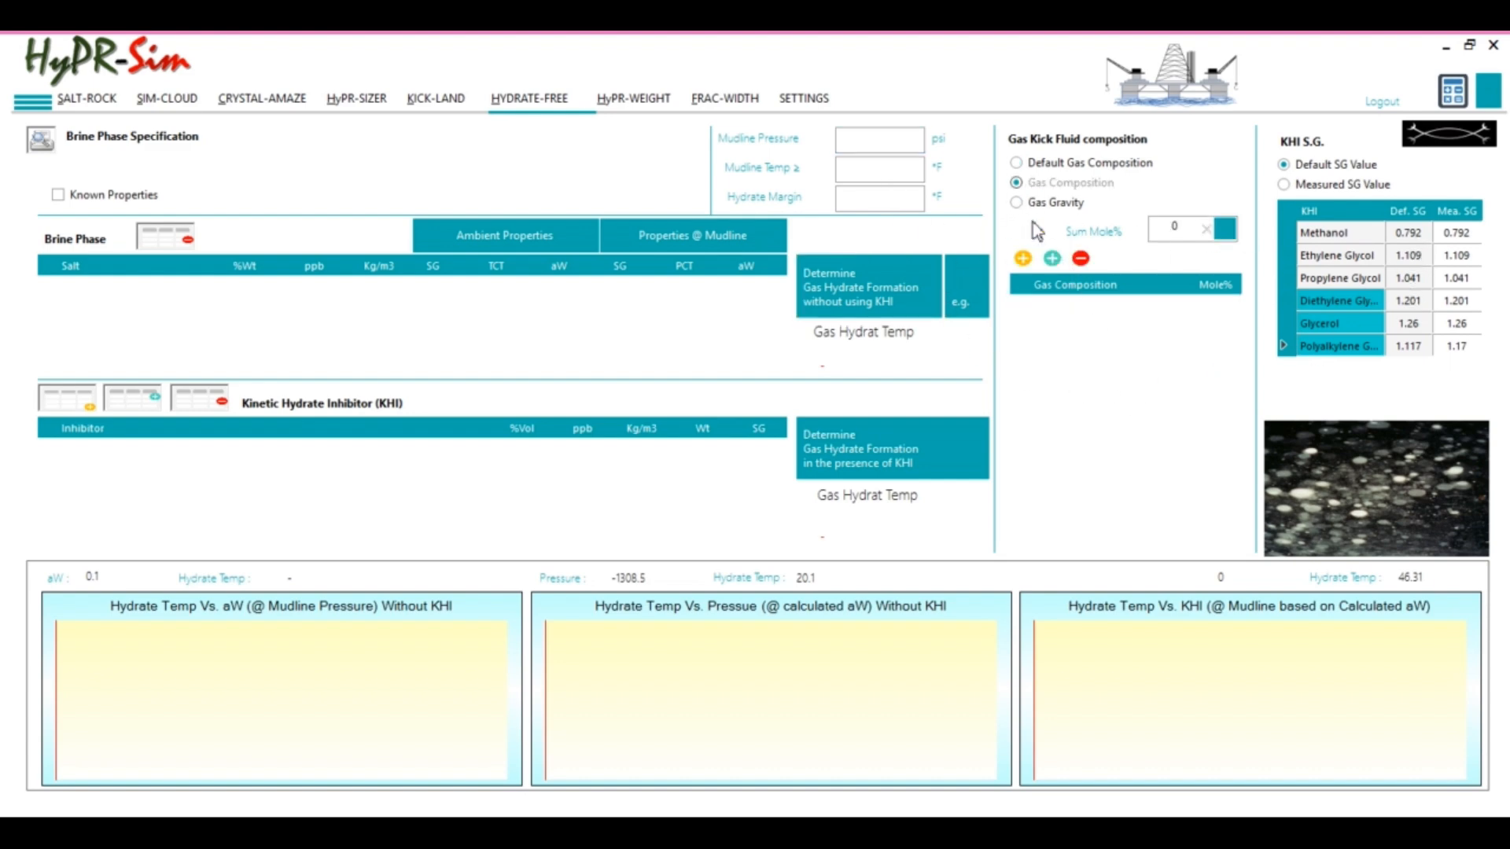
{"action": "left_click", "coordinate": [1017, 163]}
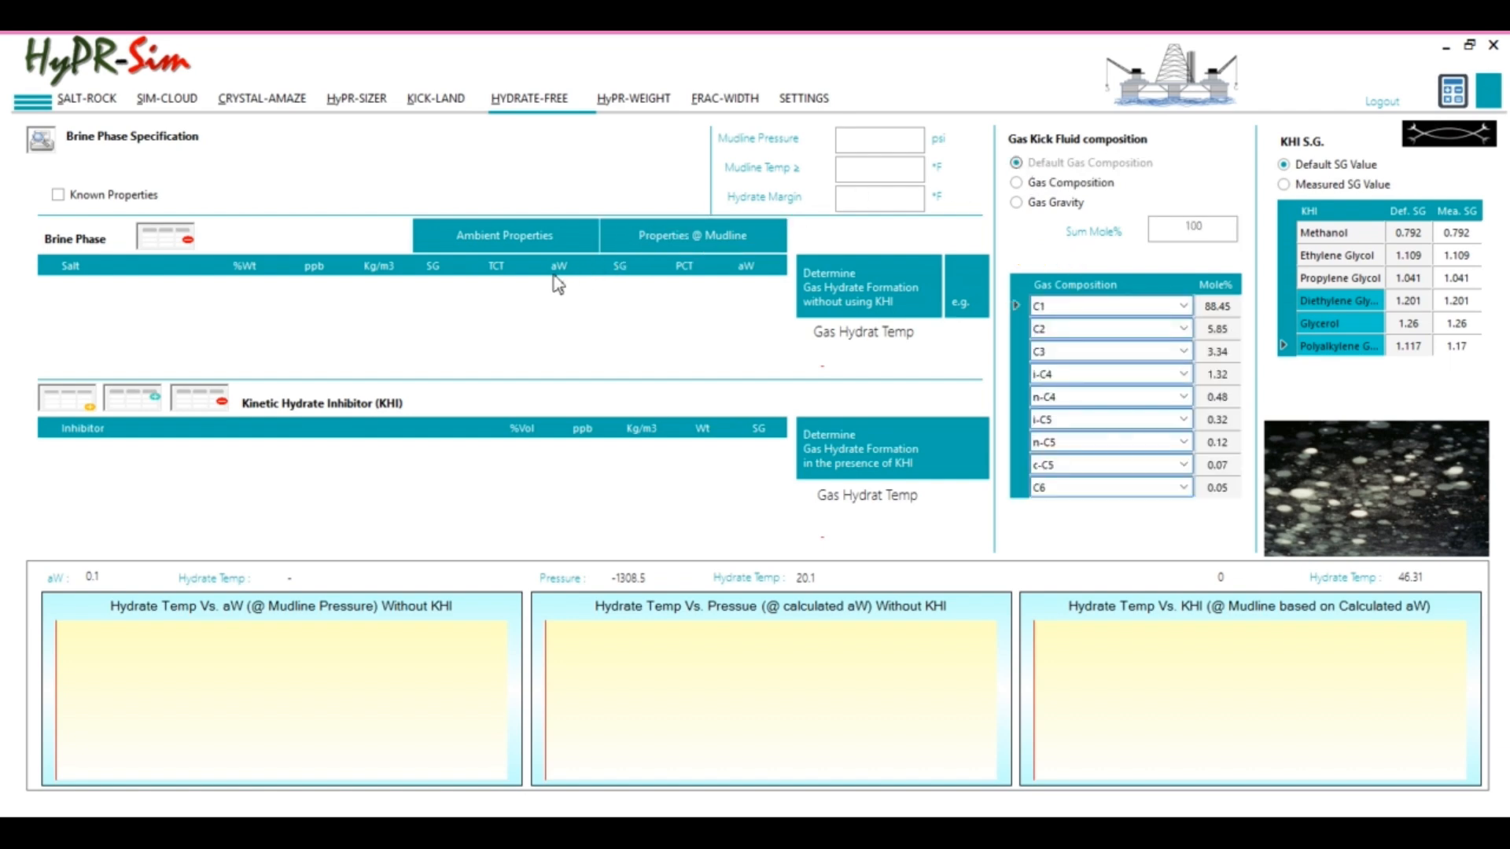
- Check which salts can be selected for salt blending in CRYSTAL-AMAZE and return to HYDRATE-FREE
{"action": "left_click", "coordinate": [246, 100]}
{"action": "left_click", "coordinate": [122, 138]}
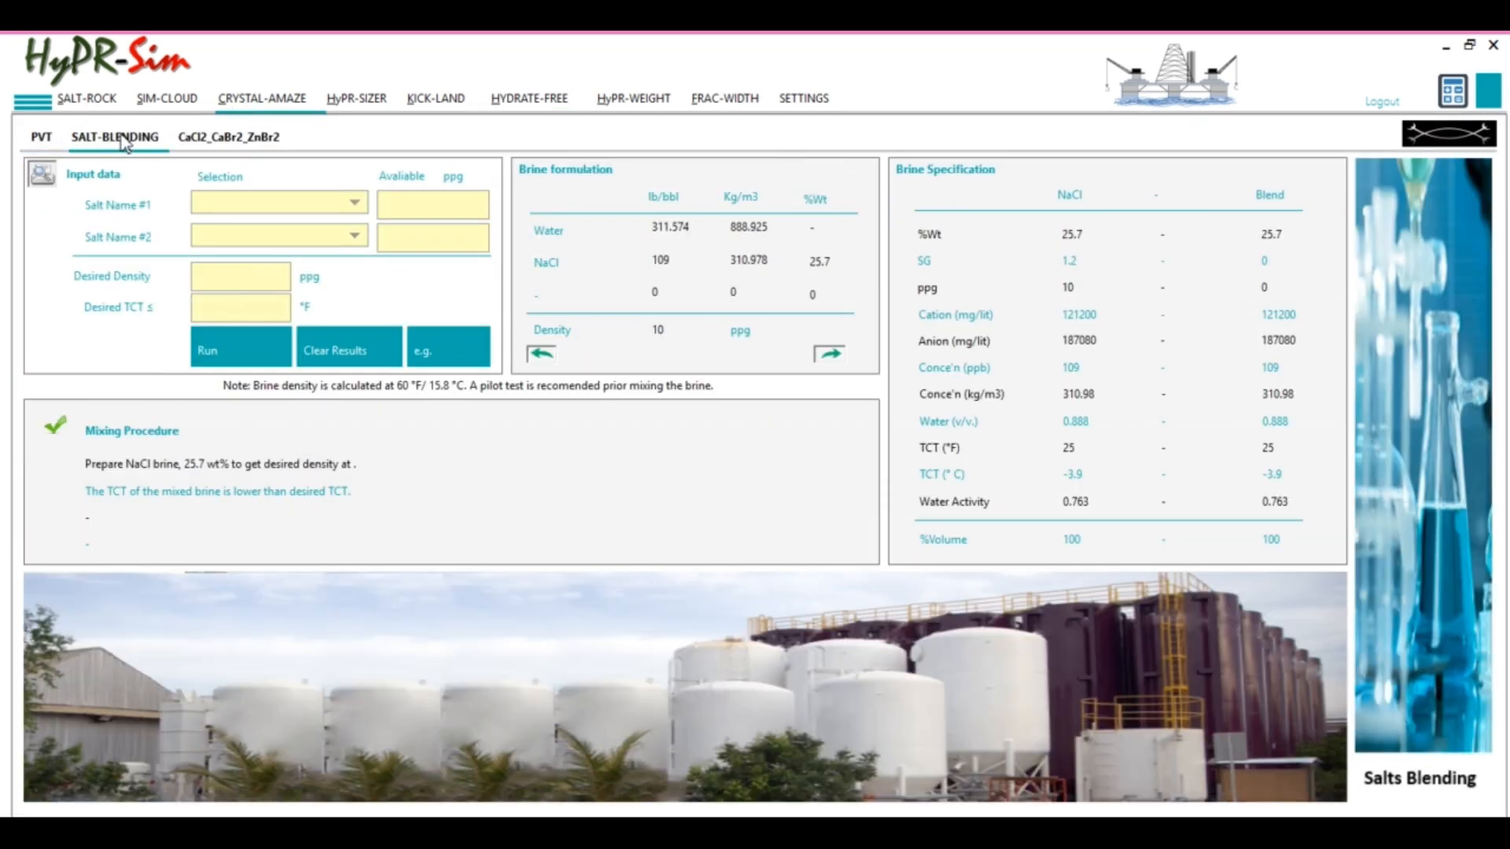
{"action": "left_click", "coordinate": [354, 206]}
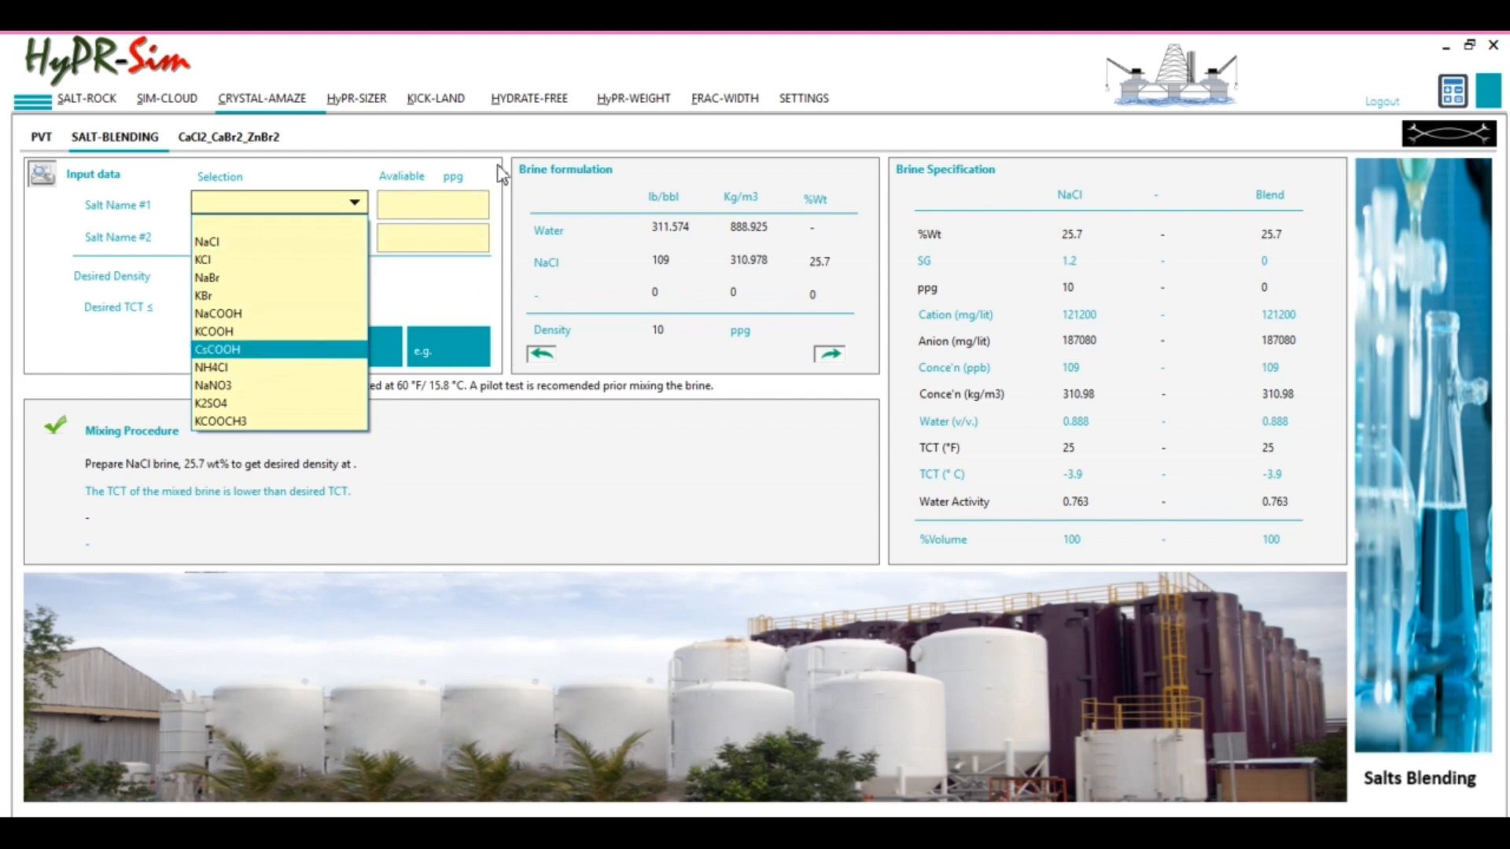
{"action": "left_click", "coordinate": [531, 102]}
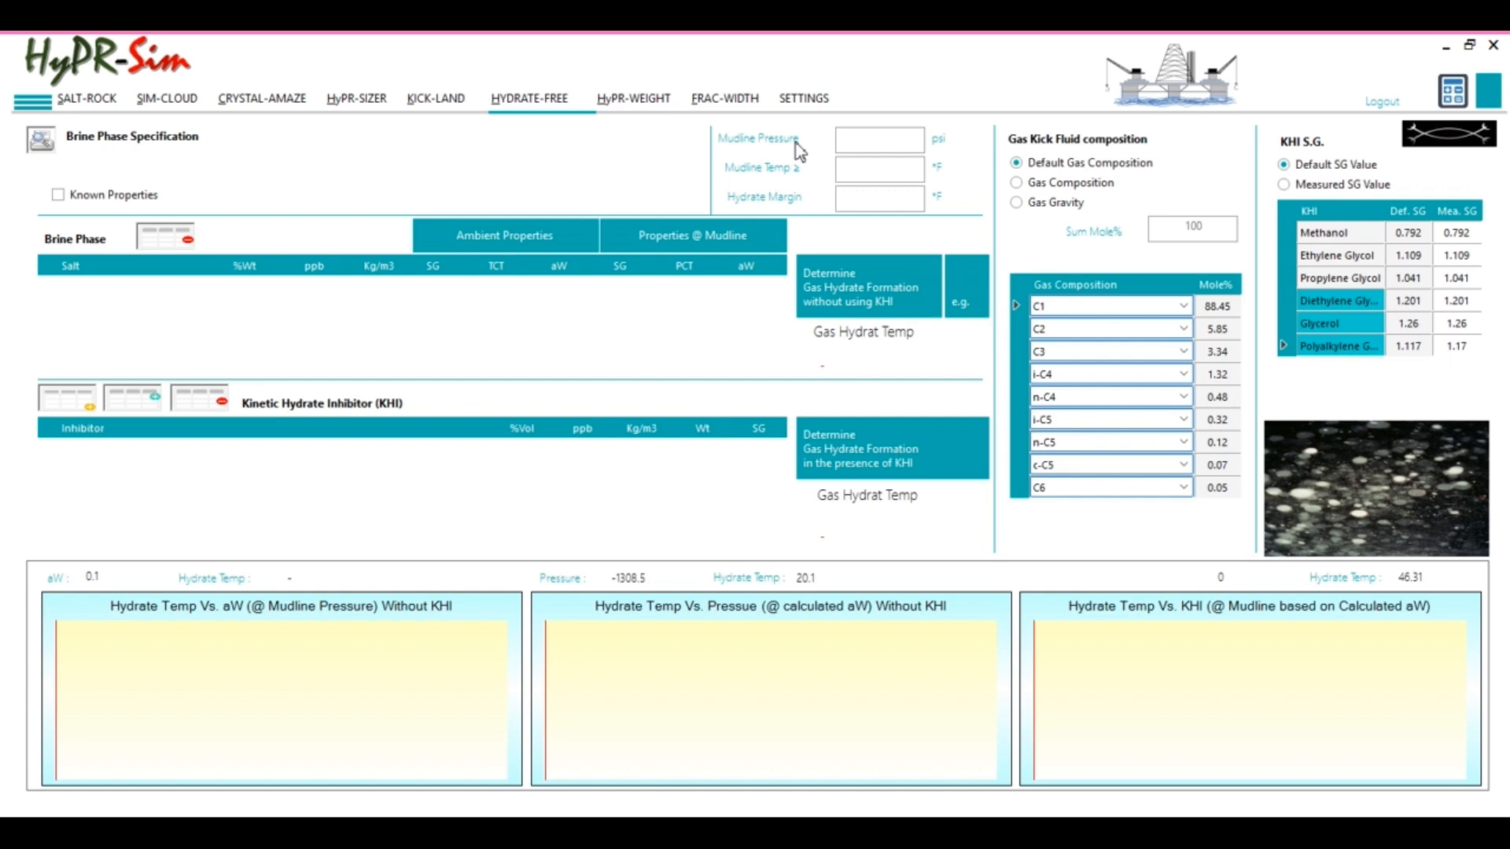
- Read the note on mudline pressure and set the mudline pressure to 2400 psi
{"action": "mouse_move", "coordinate": [875, 138]}
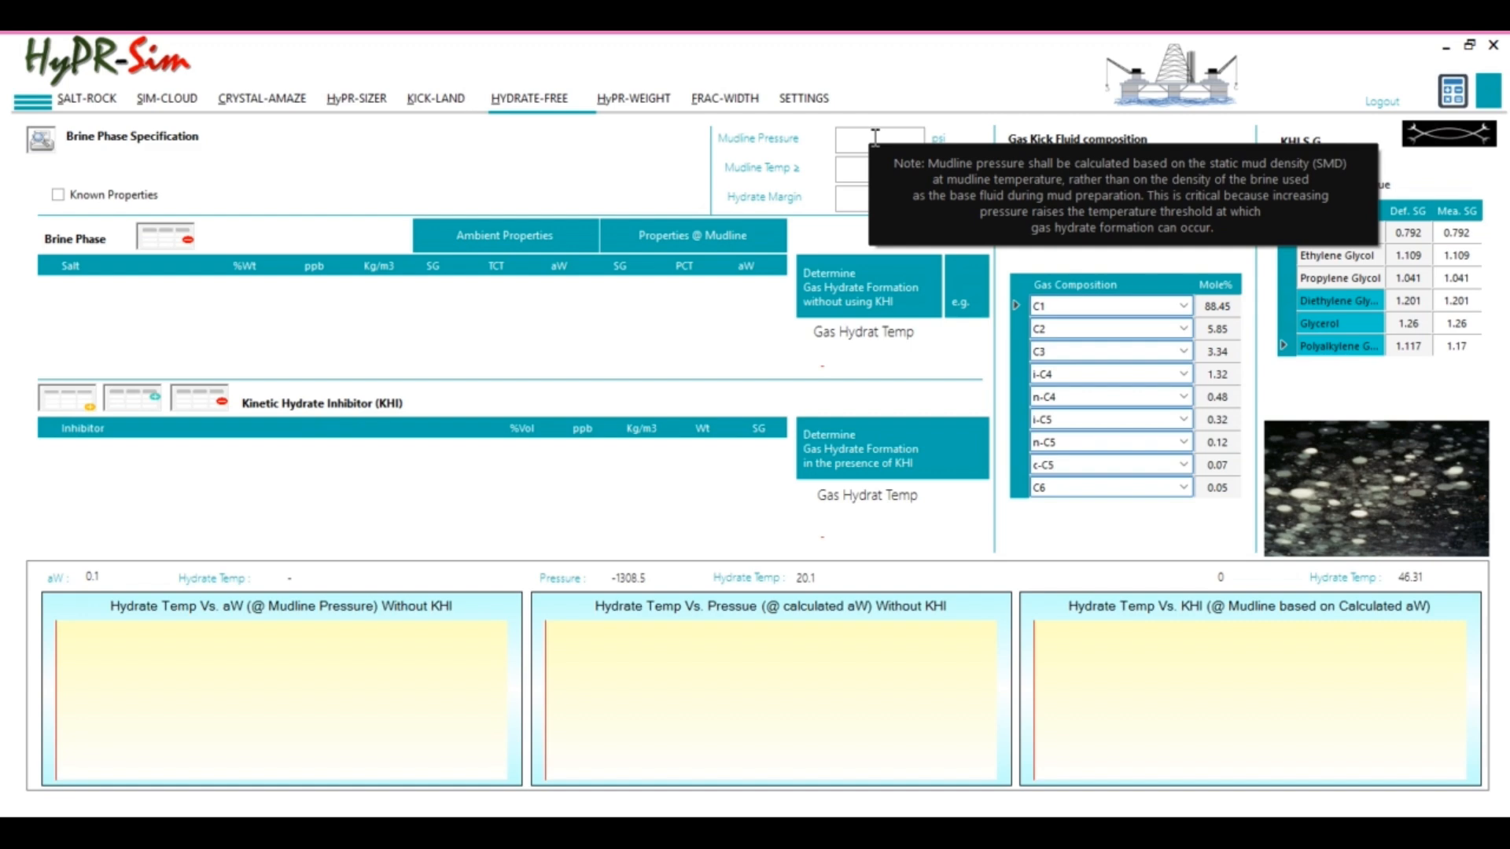
{"action": "left_click", "coordinate": [874, 137]}
{"action": "type", "text": "2"}
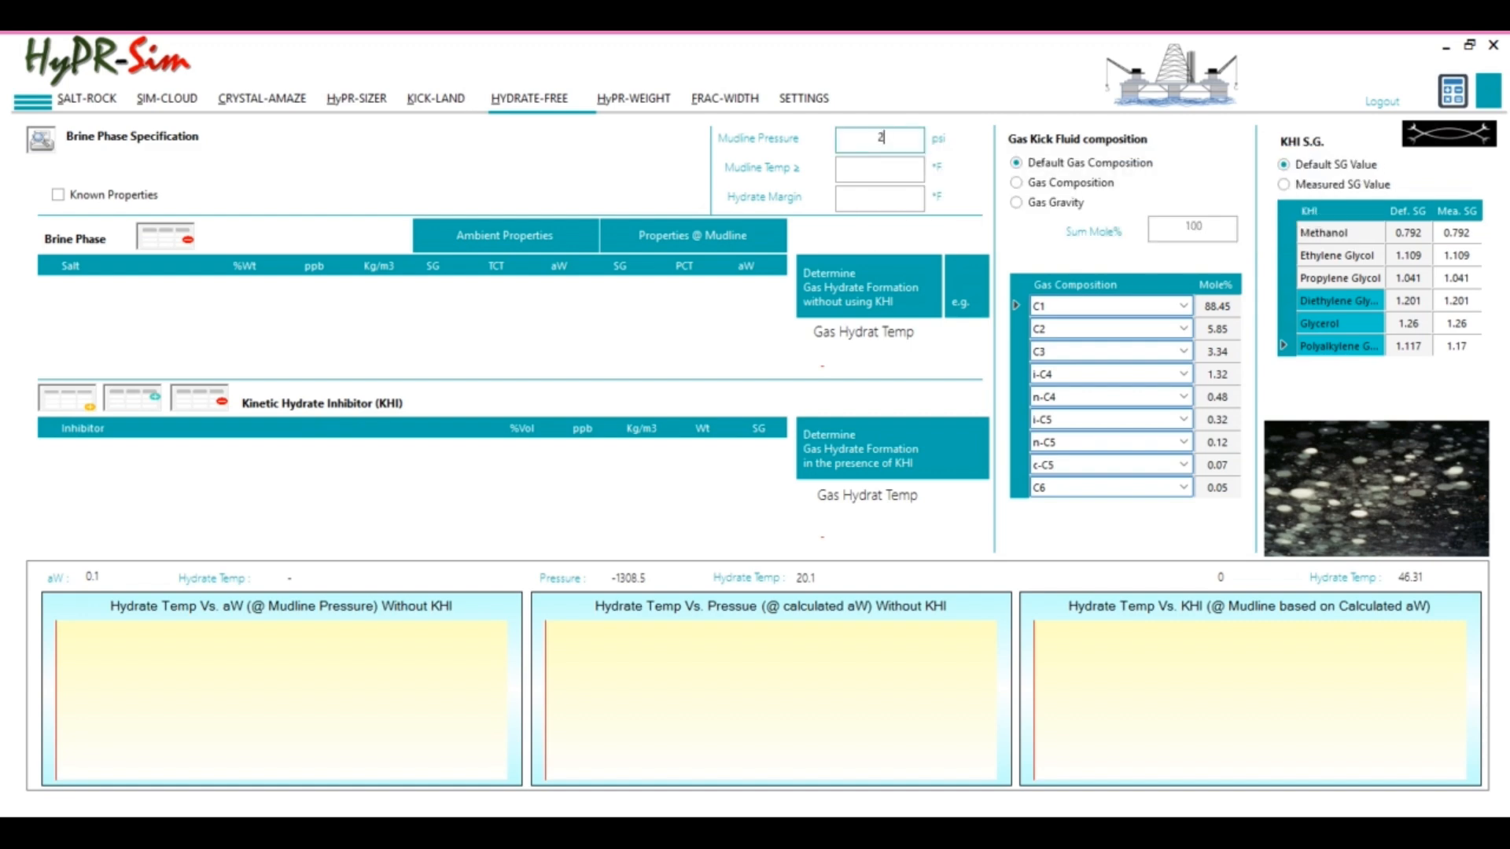
{"action": "type", "text": "303"}
{"action": "key", "text": "BackSpace"}
{"action": "key", "text": "BackSpace"}
{"action": "key", "text": "BackSpace"}
{"action": "type", "text": "400"}
- Set the mudline temperature to 40 °F and the hydrate margin to 5 °F
{"action": "left_click", "coordinate": [887, 166]}
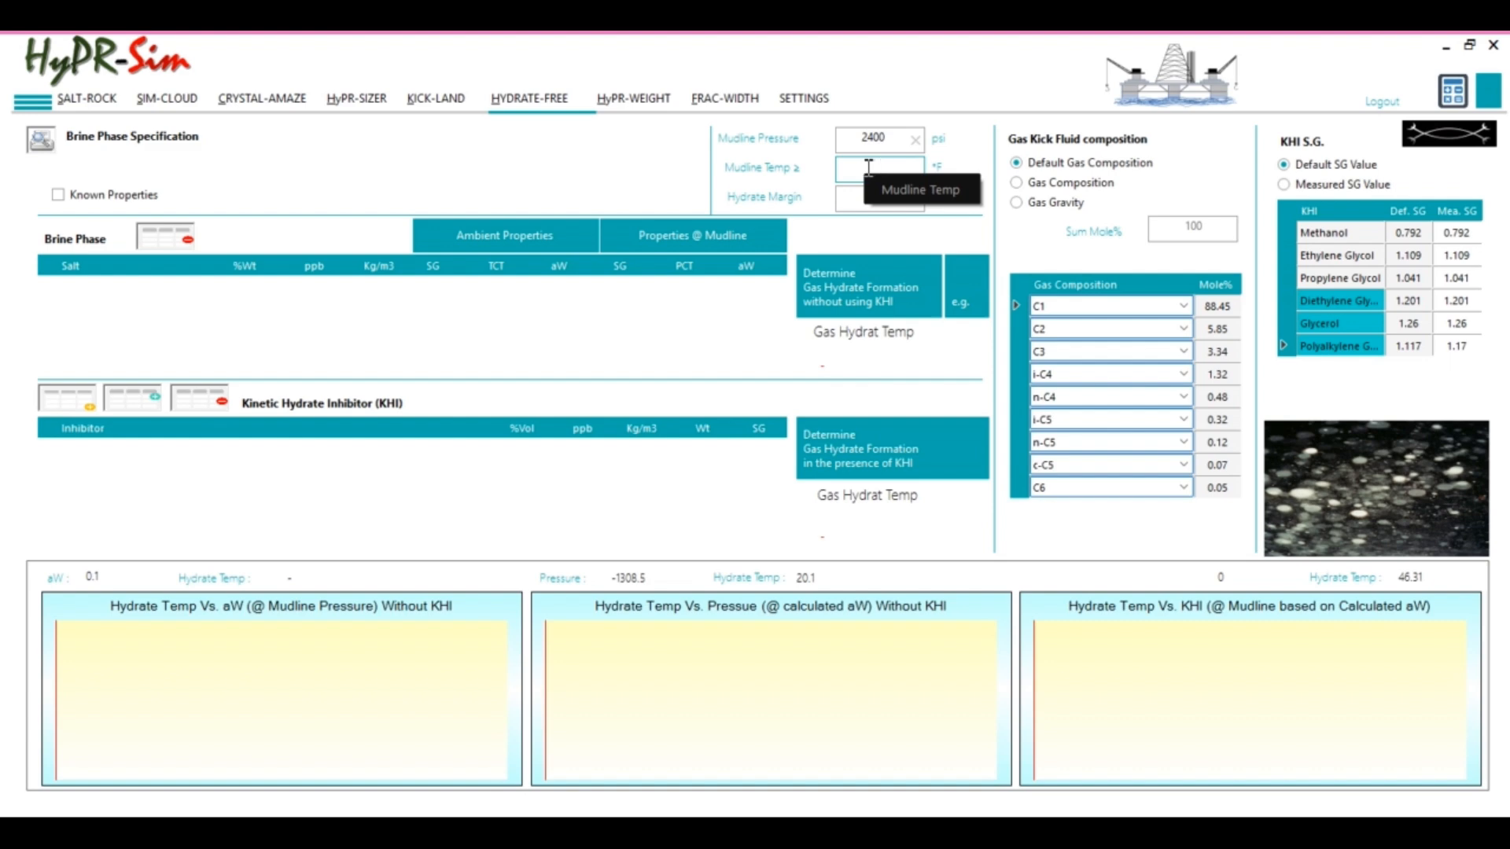
{"action": "type", "text": "40"}
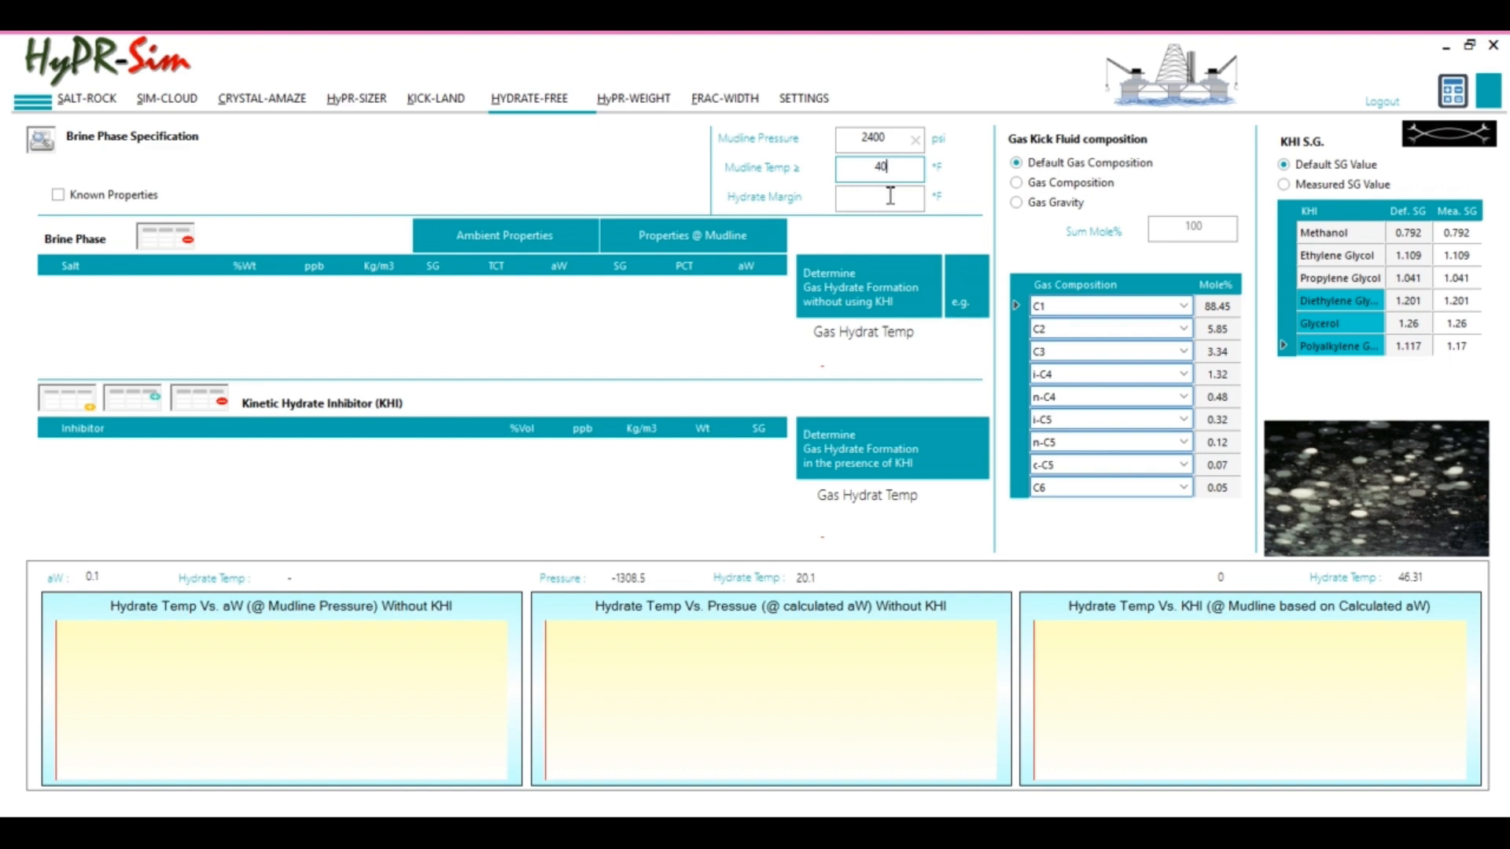
{"action": "left_click", "coordinate": [890, 196]}
{"action": "mouse_move", "coordinate": [882, 196]}
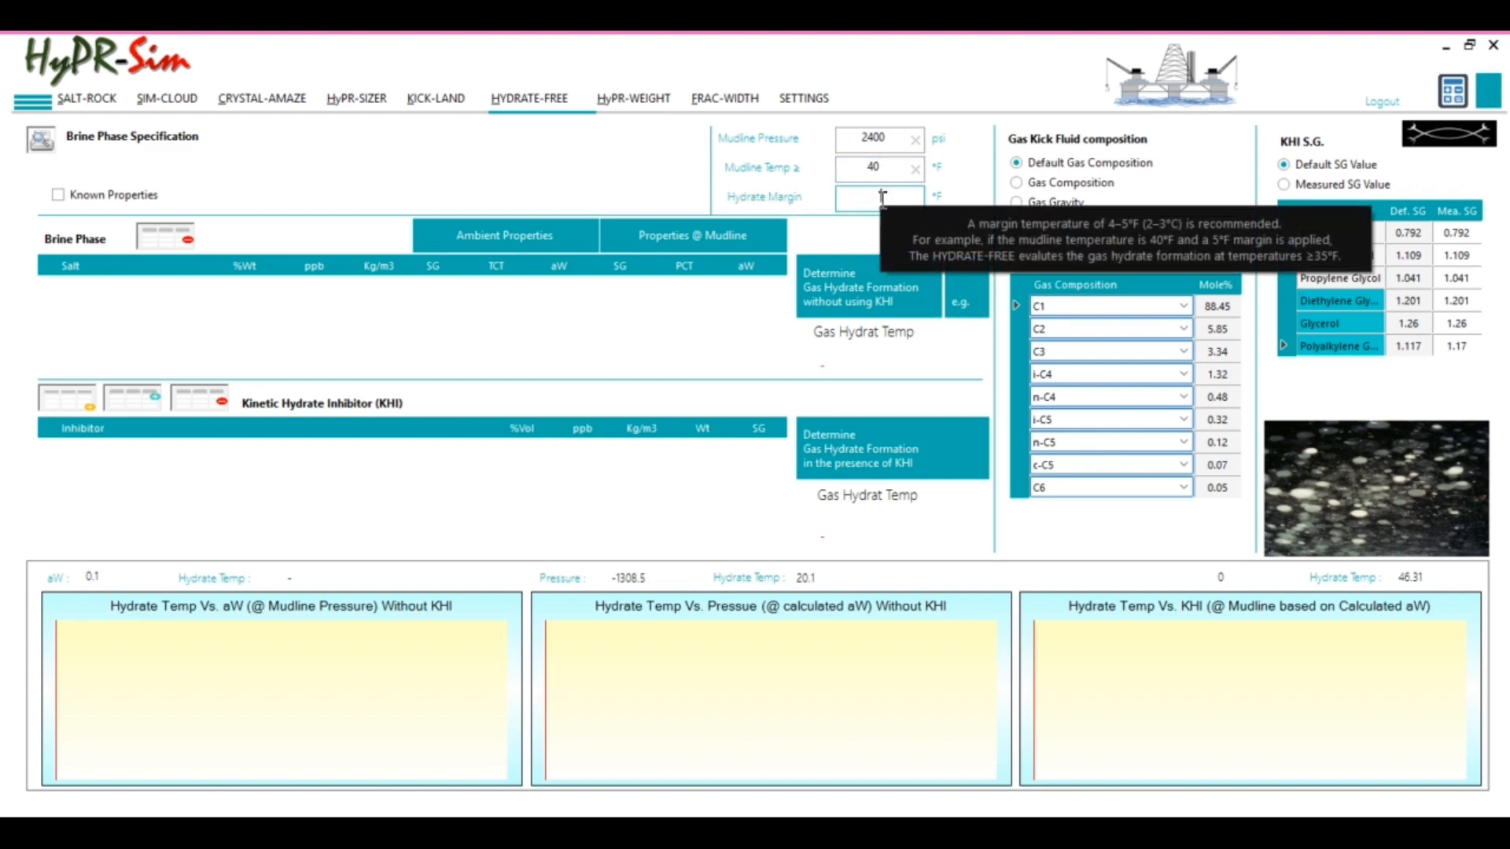
{"action": "type", "text": "5"}
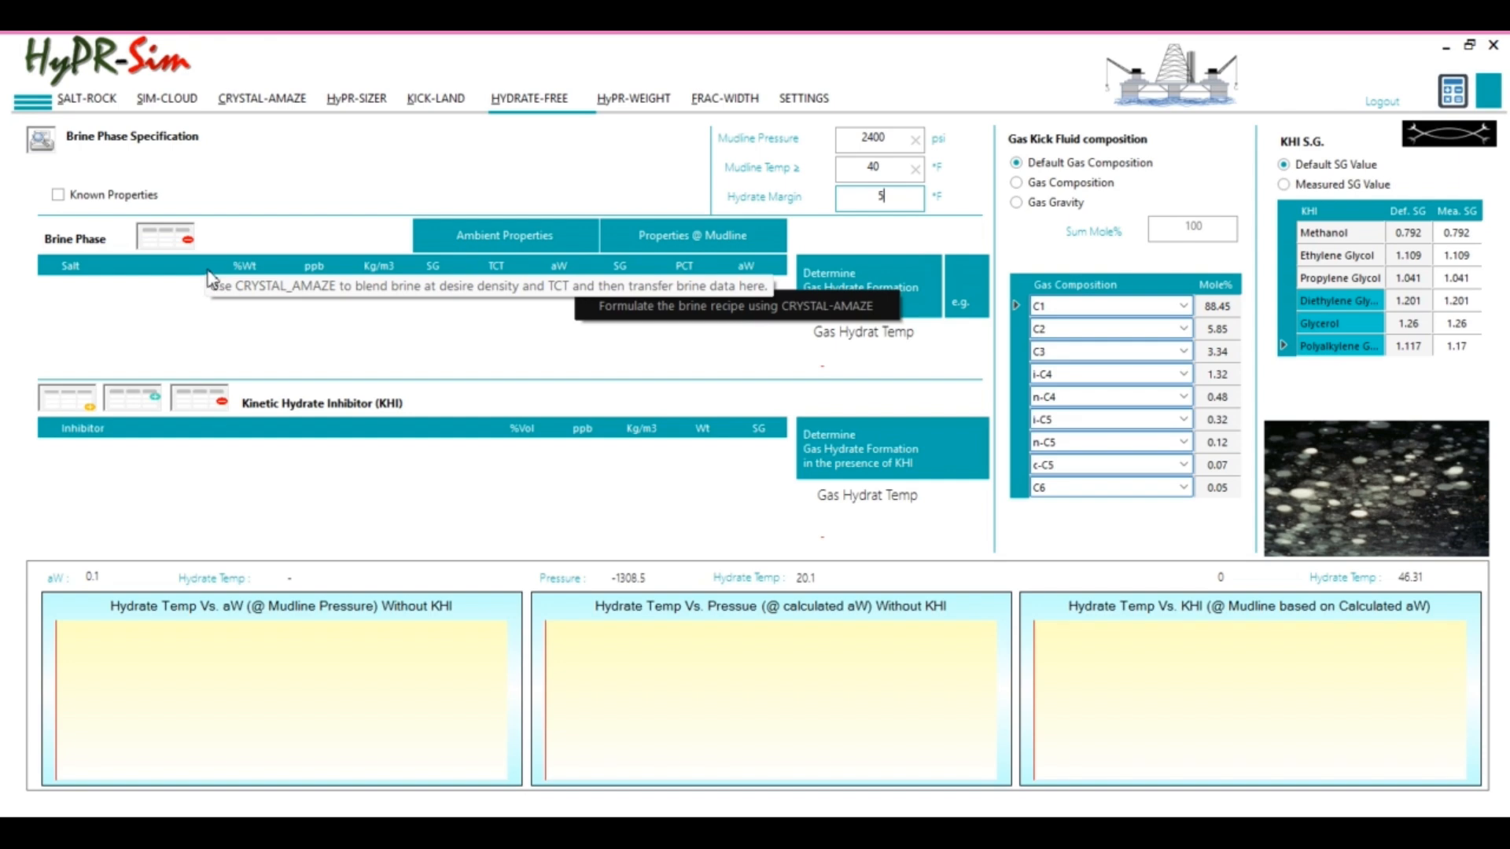
- Compare water activity at about 10 ppg in the SALT-ROCK tables for NaCl, NaBr, NaCOOH, KCOOH, NaNO3 and K-Acetate, and return to HYDRATE-FREE
{"action": "left_click", "coordinate": [91, 99]}
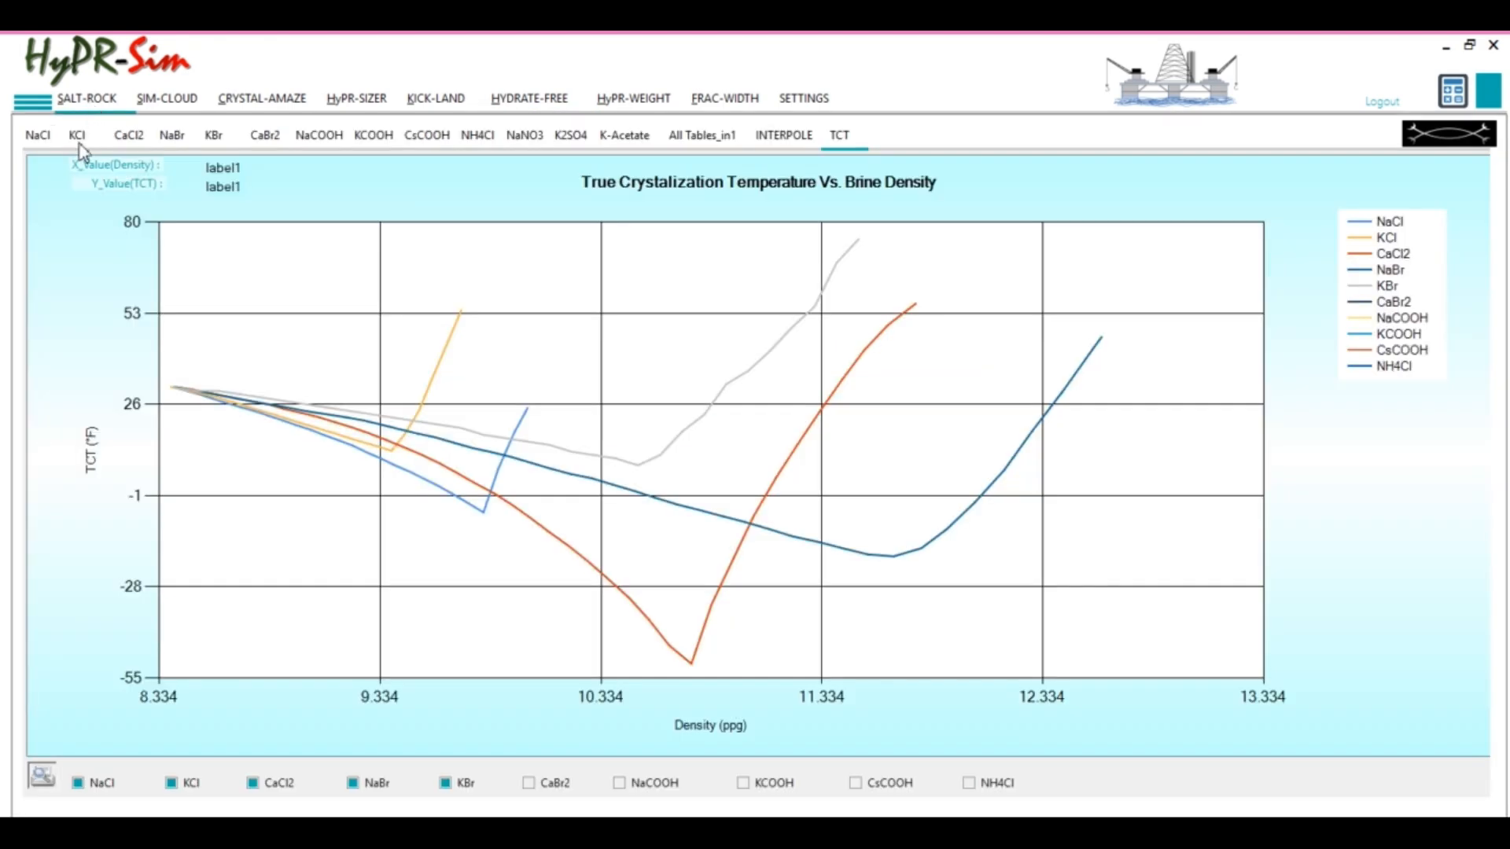
{"action": "left_click", "coordinate": [43, 137]}
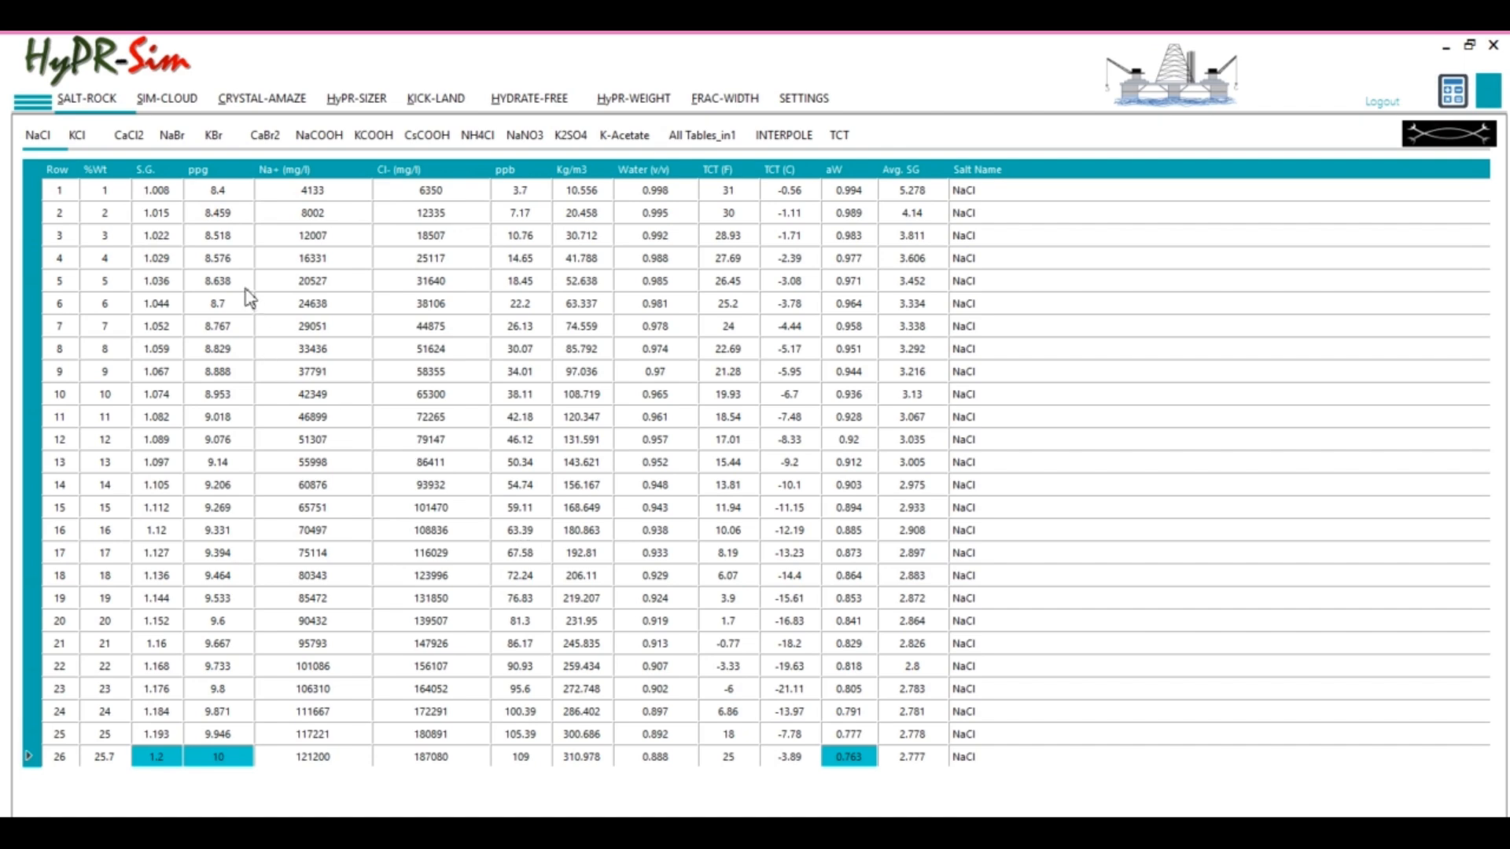
{"action": "left_click", "coordinate": [172, 135]}
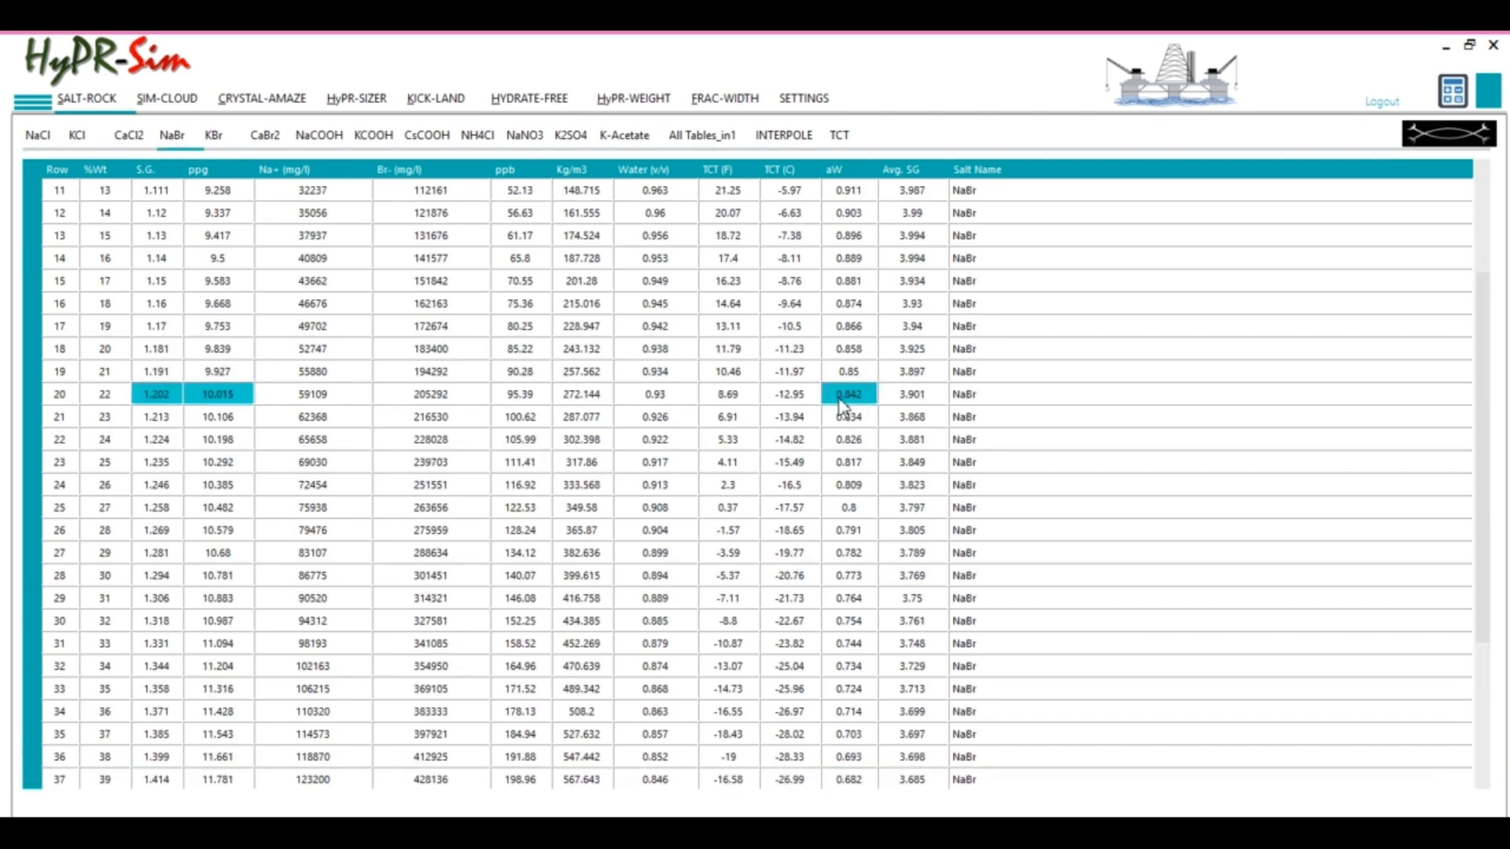
{"action": "left_click", "coordinate": [317, 137]}
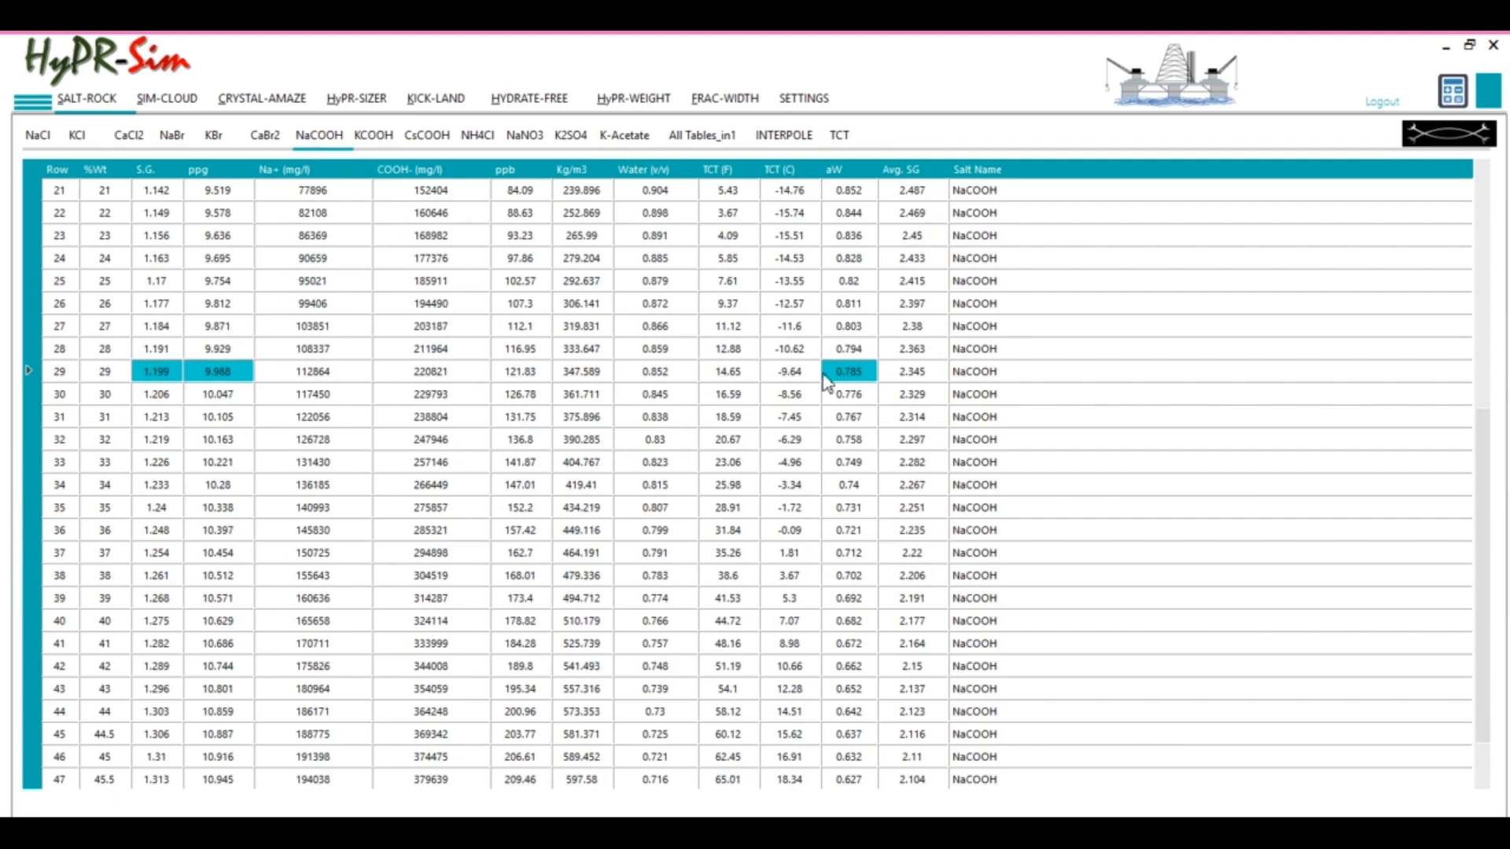
{"action": "left_click", "coordinate": [371, 137]}
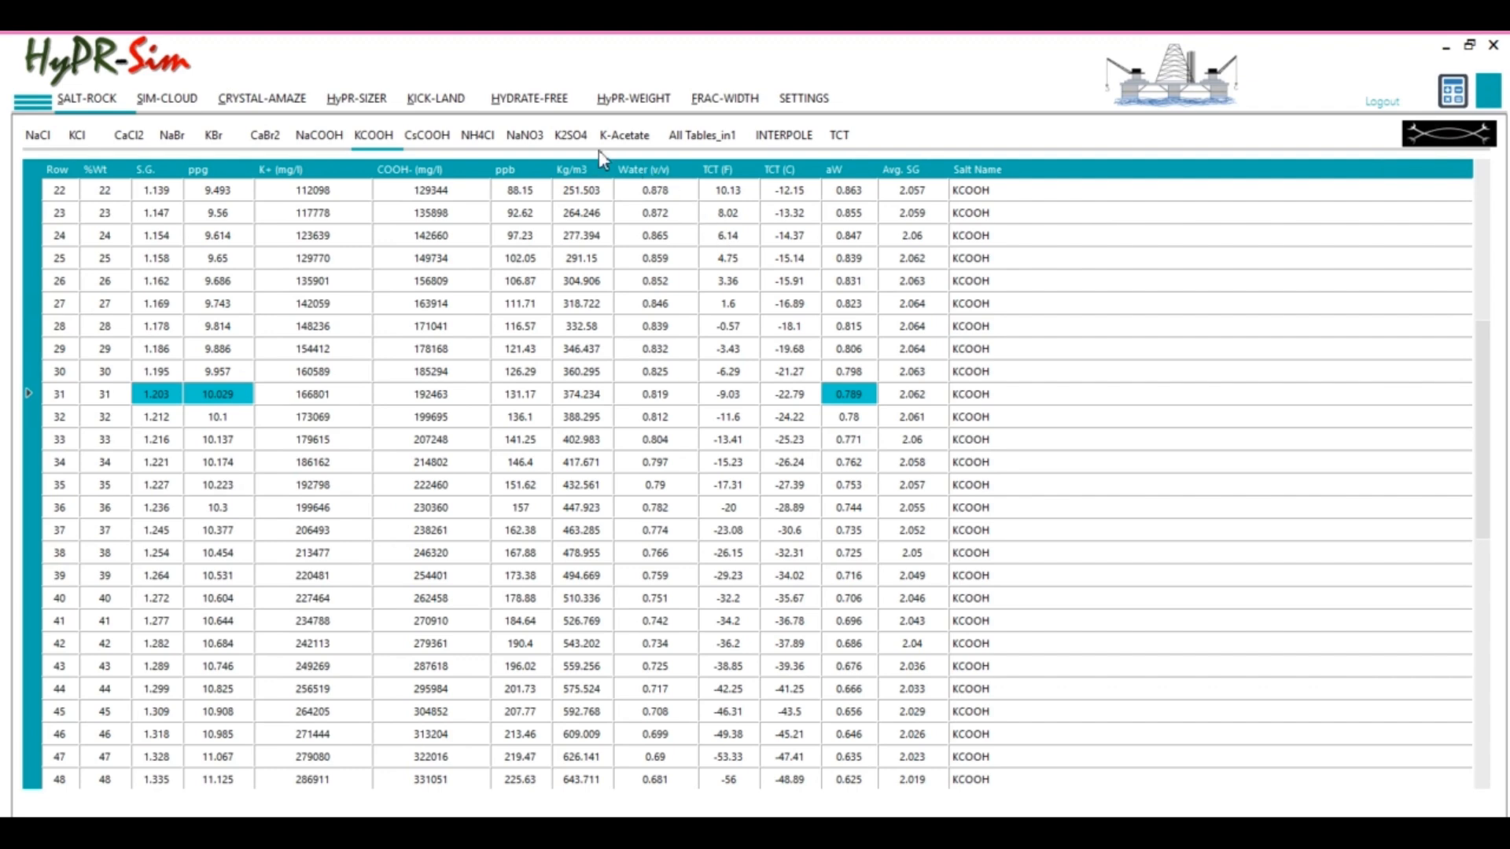
{"action": "left_click", "coordinate": [523, 138]}
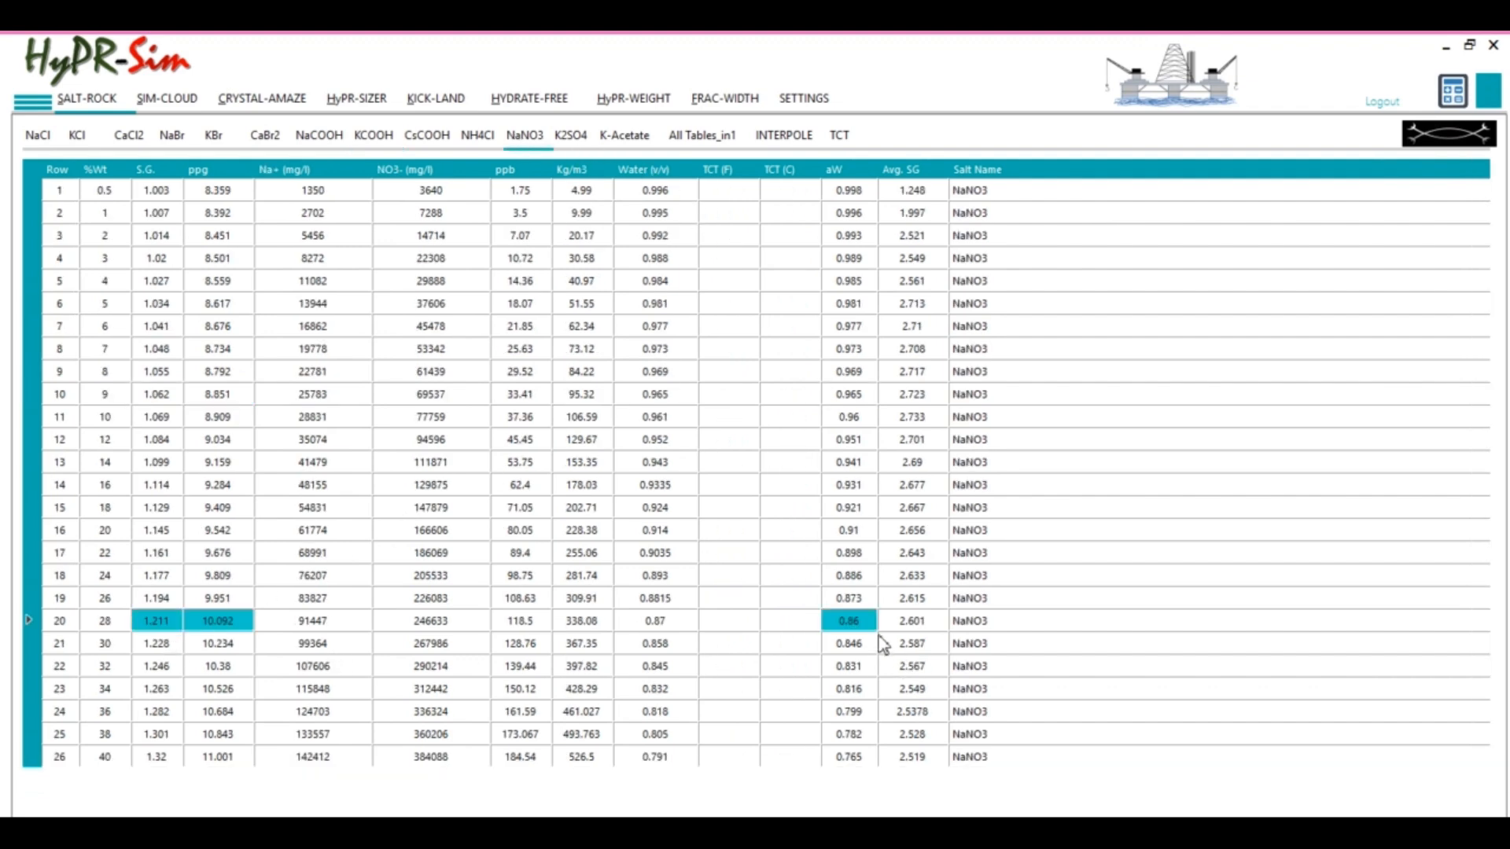
{"action": "left_click", "coordinate": [624, 140]}
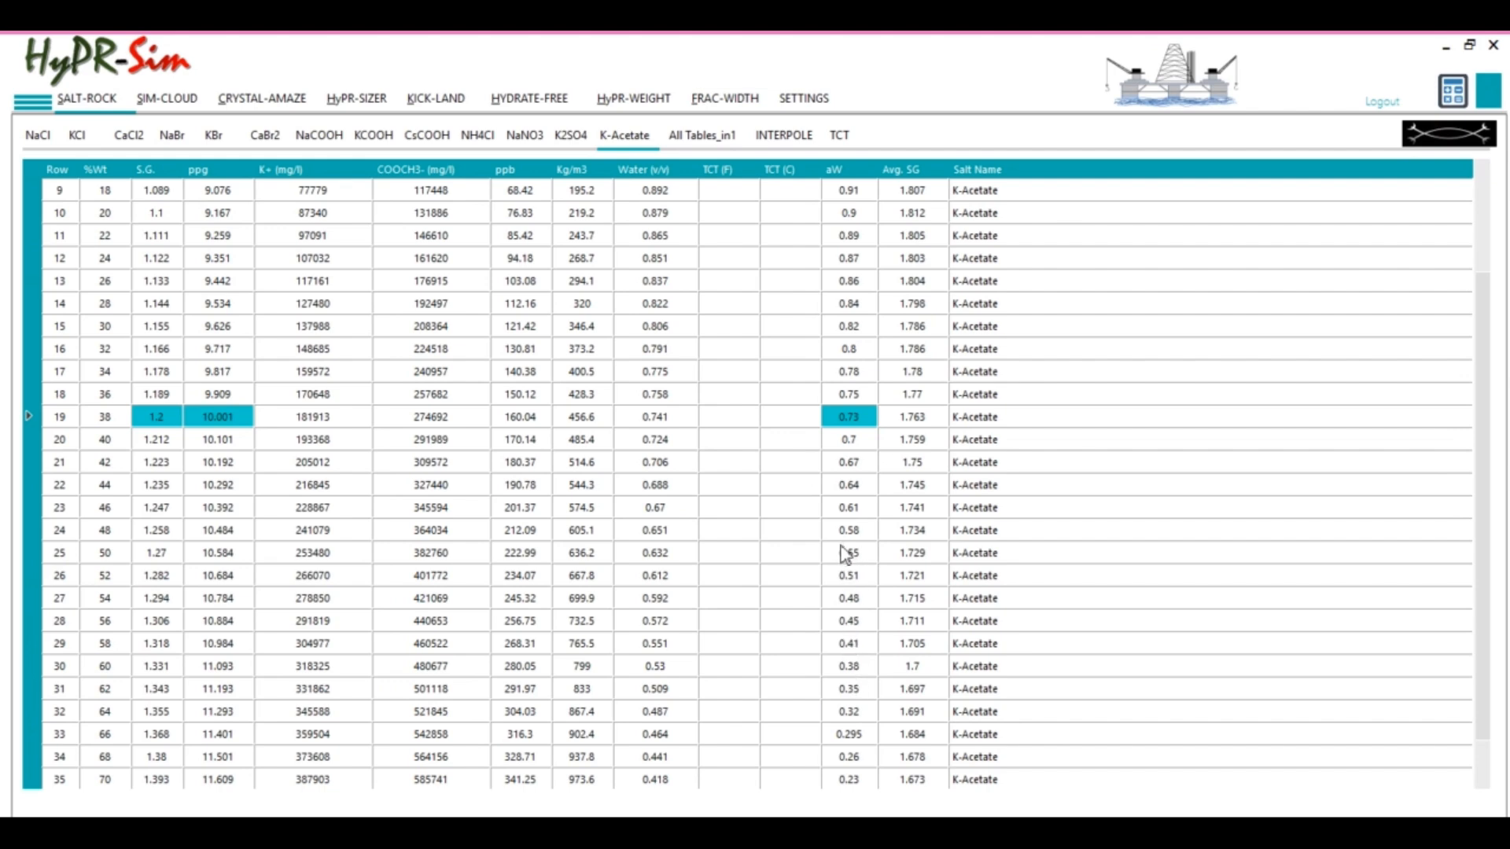
{"action": "left_click", "coordinate": [39, 137]}
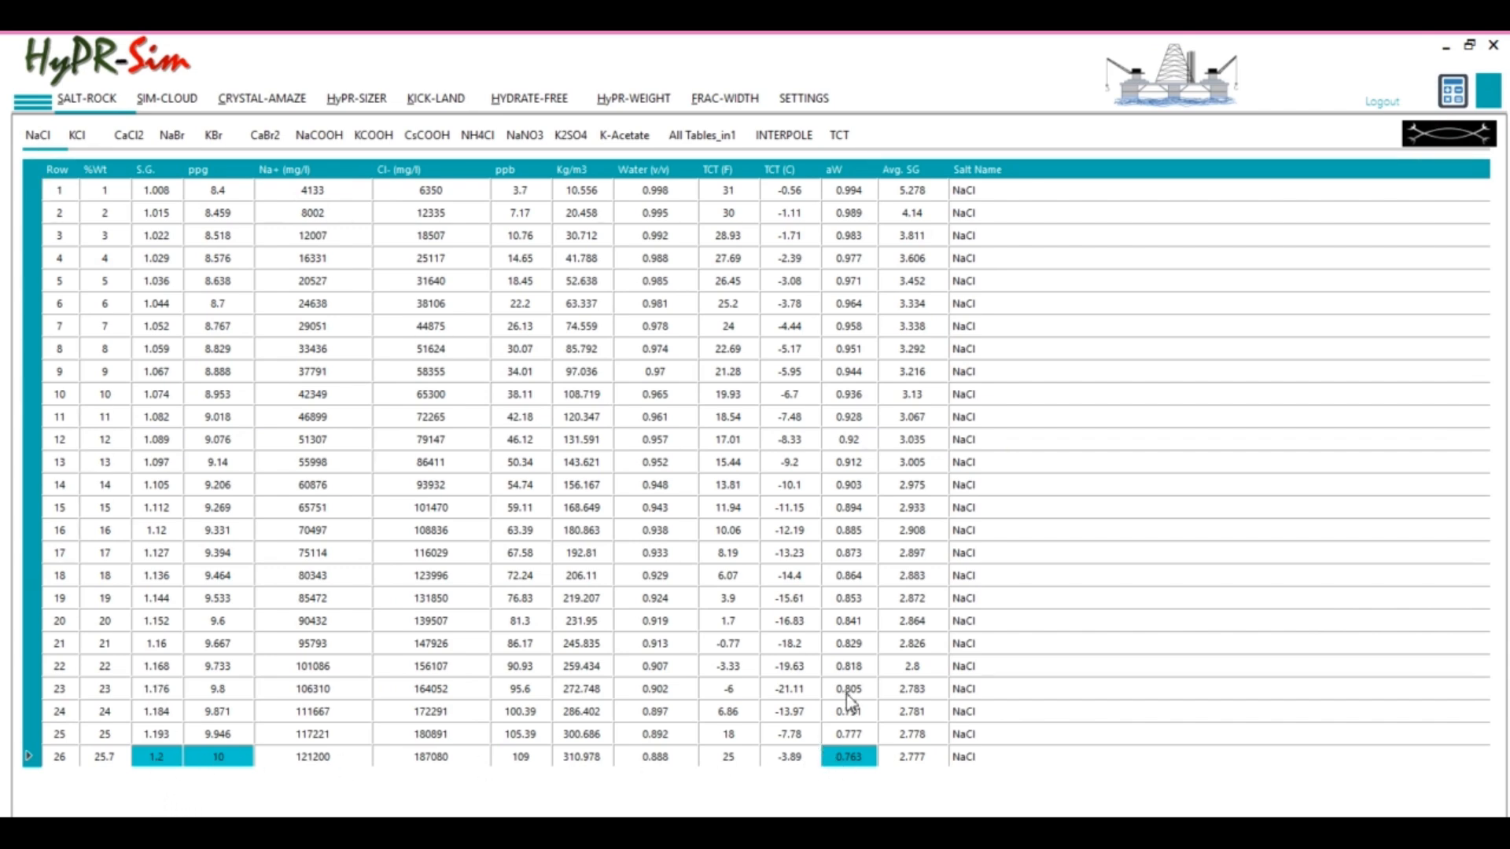
{"action": "left_click", "coordinate": [528, 103]}
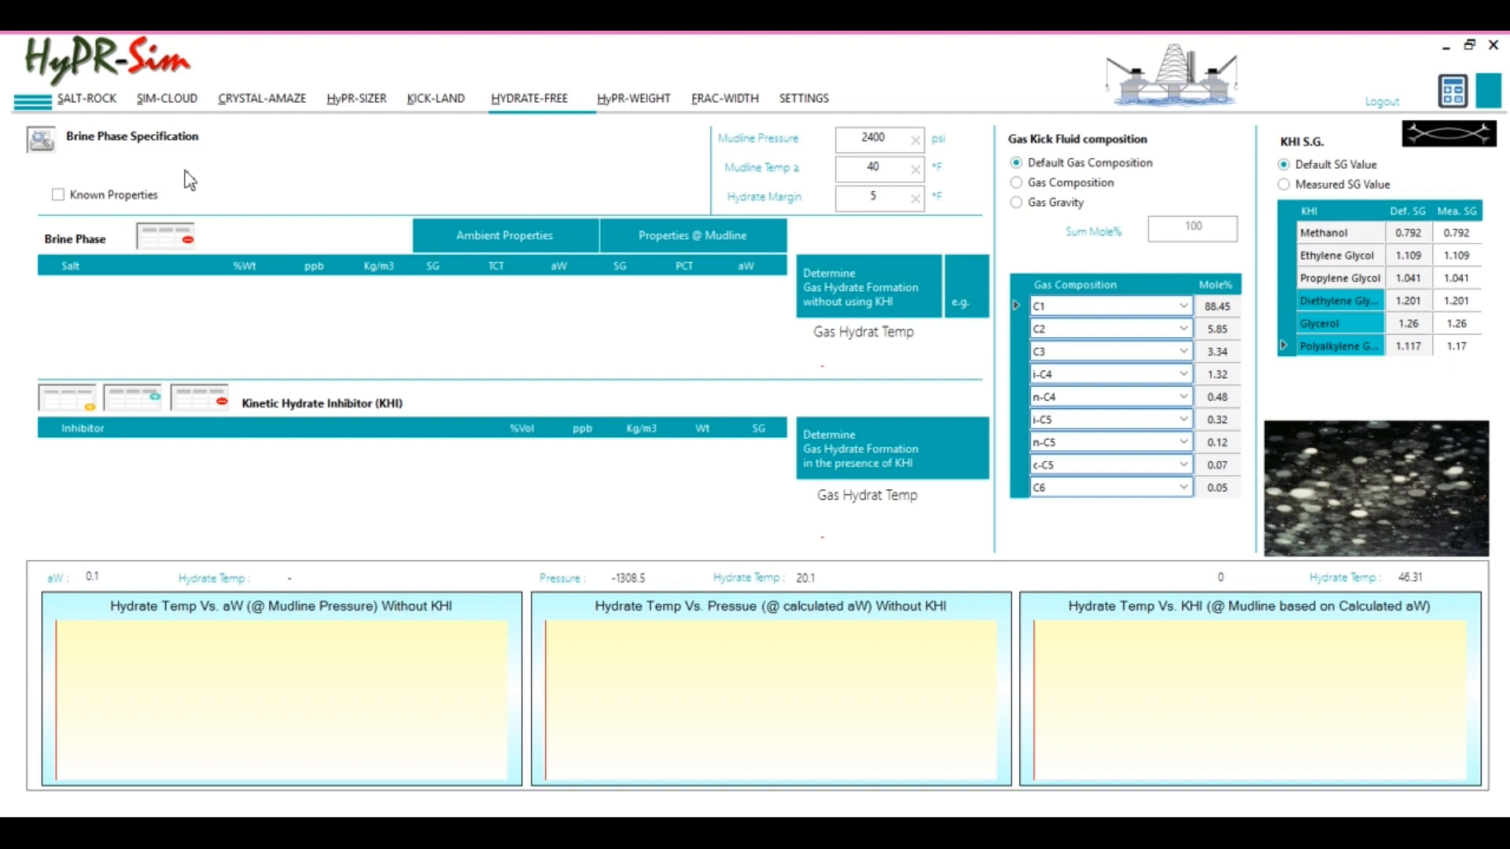
- Formulate an NaCl brine with a desired density of 10 ppg using CRYSTAL-AMAZE salt blending
{"action": "left_click", "coordinate": [262, 102]}
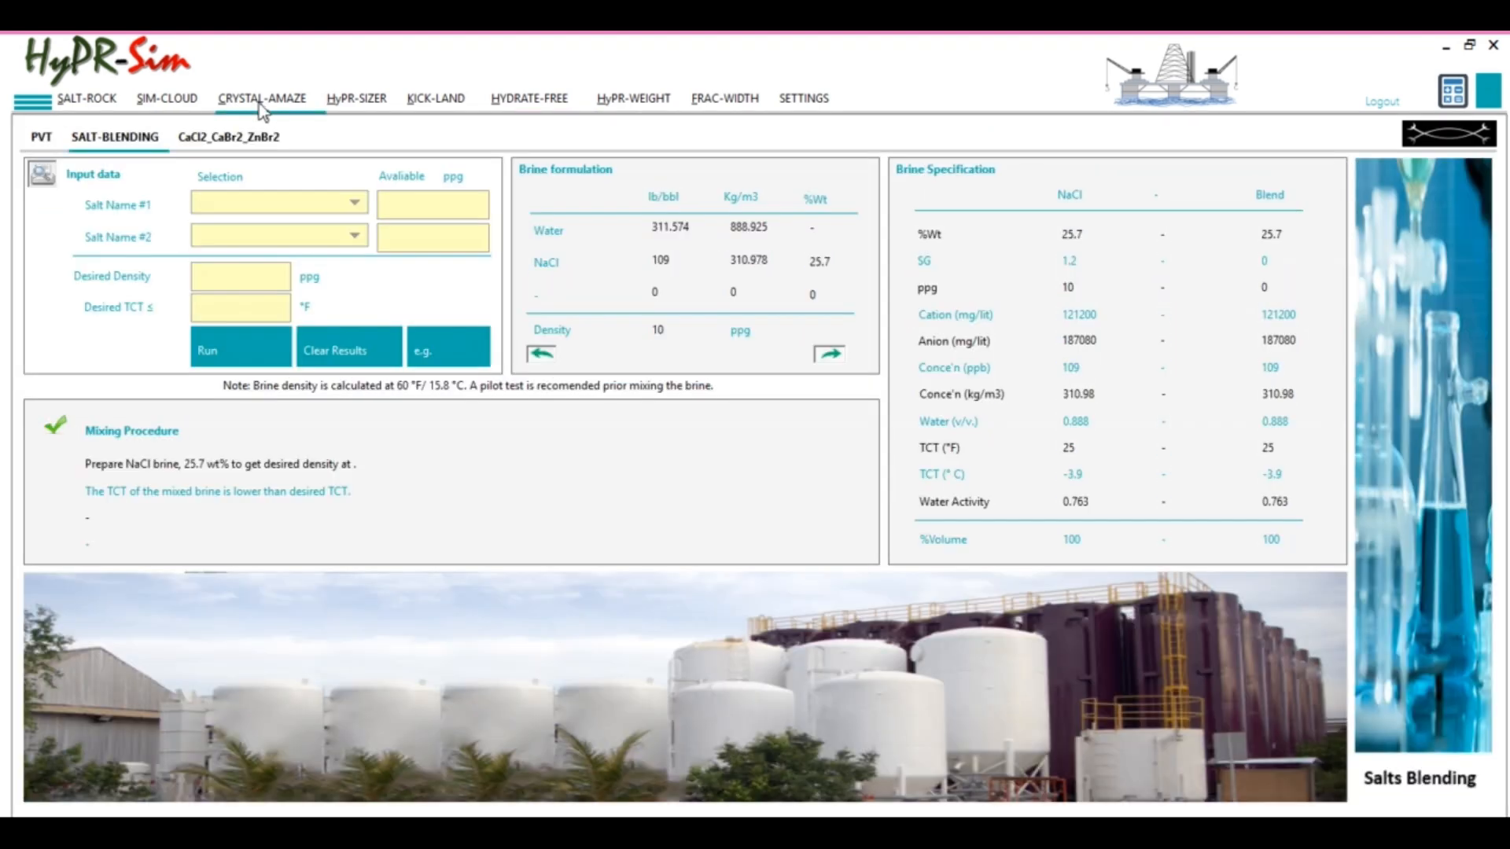
{"action": "left_click", "coordinate": [354, 203]}
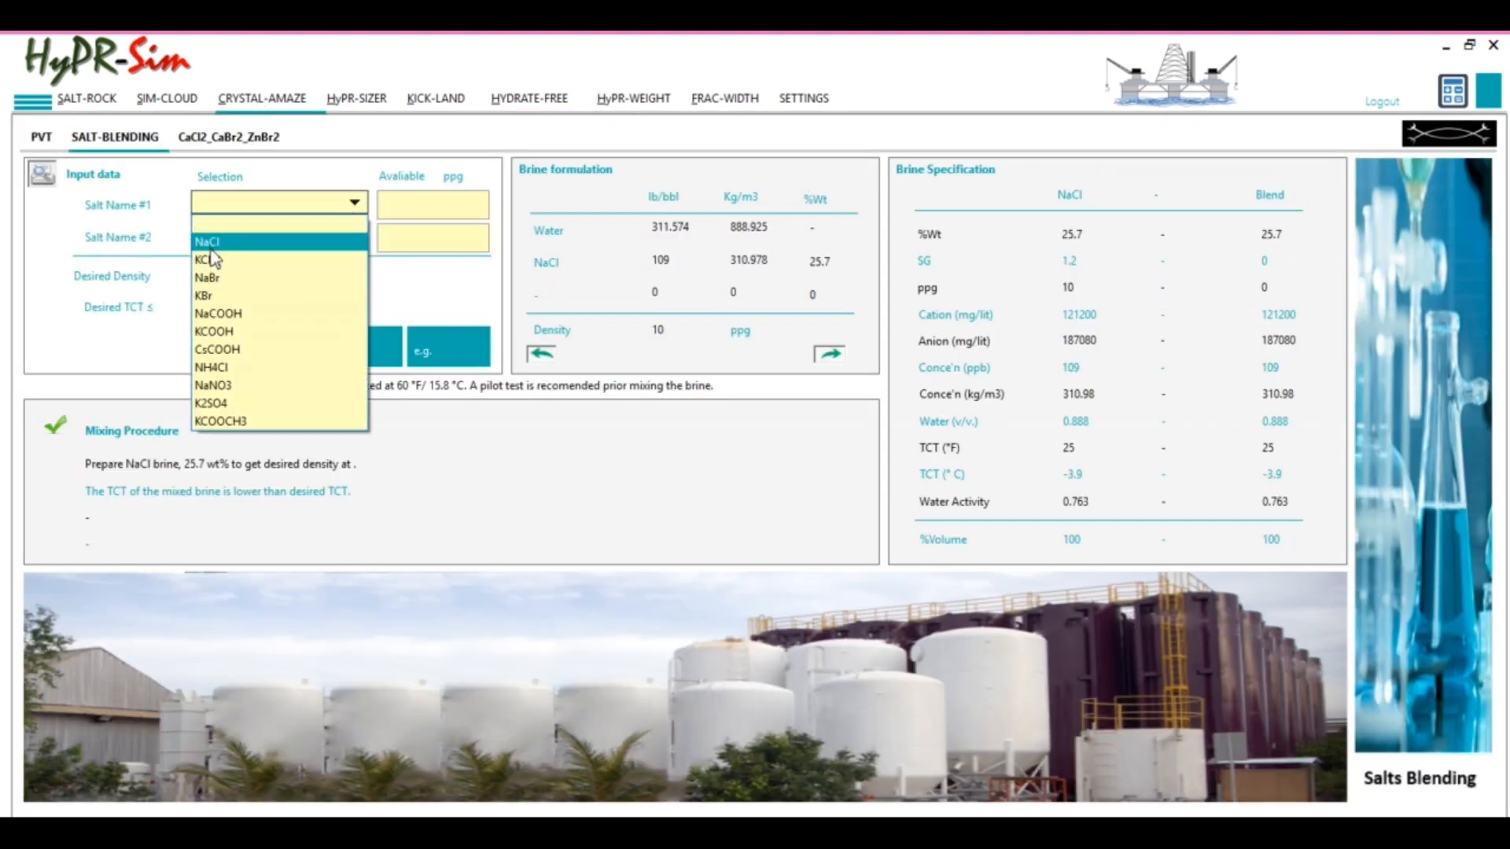
{"action": "left_click", "coordinate": [214, 243]}
{"action": "left_click", "coordinate": [233, 279]}
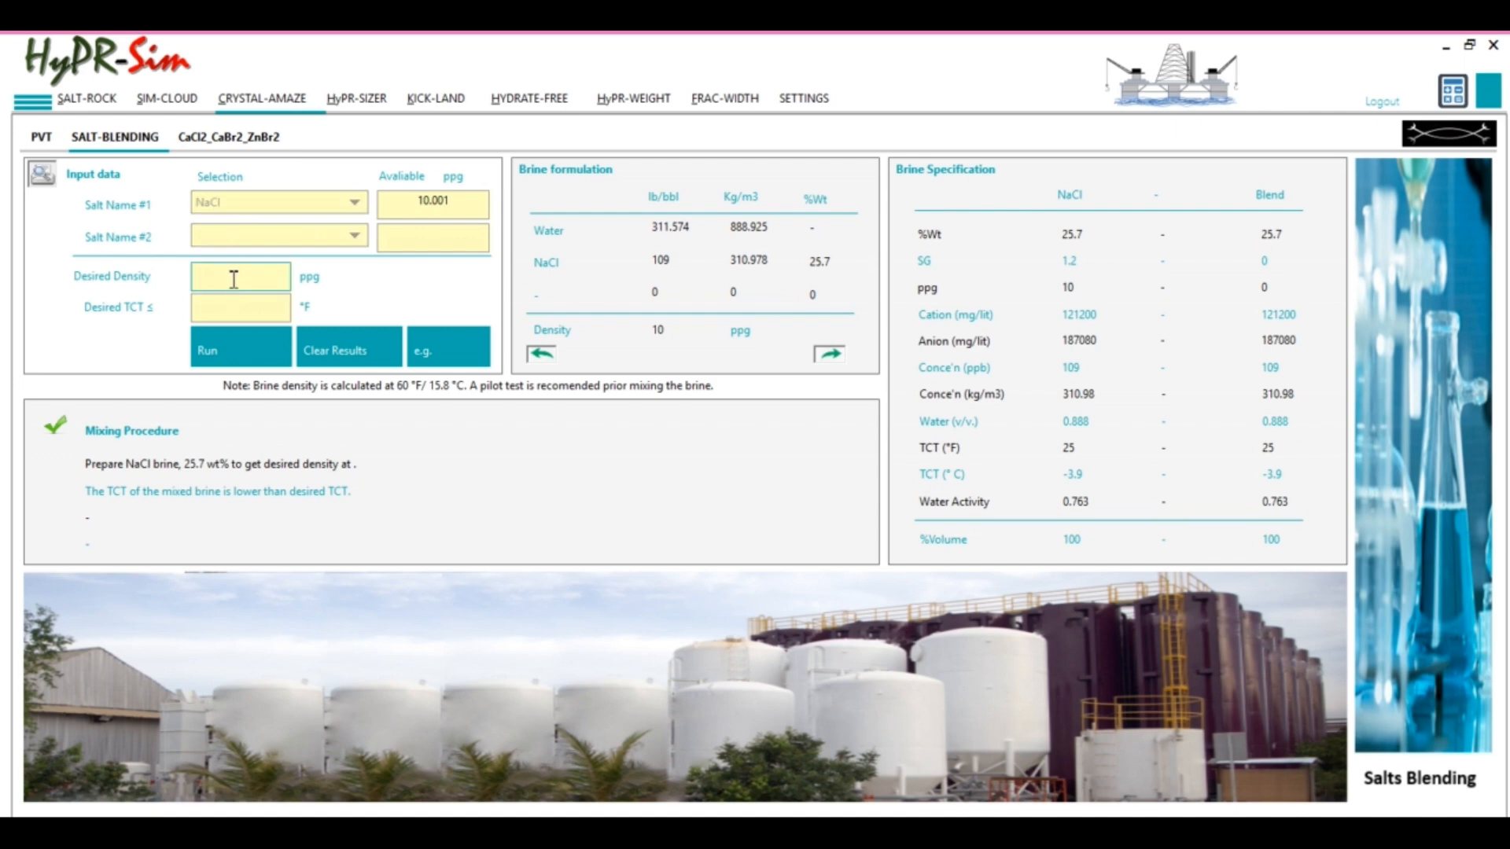
{"action": "left_click", "coordinate": [258, 349]}
- Review the NaCl brine specification's water activity and transfer the brine data to the HYDRATE-FREE brine phase
{"action": "left_click", "coordinate": [1331, 513]}
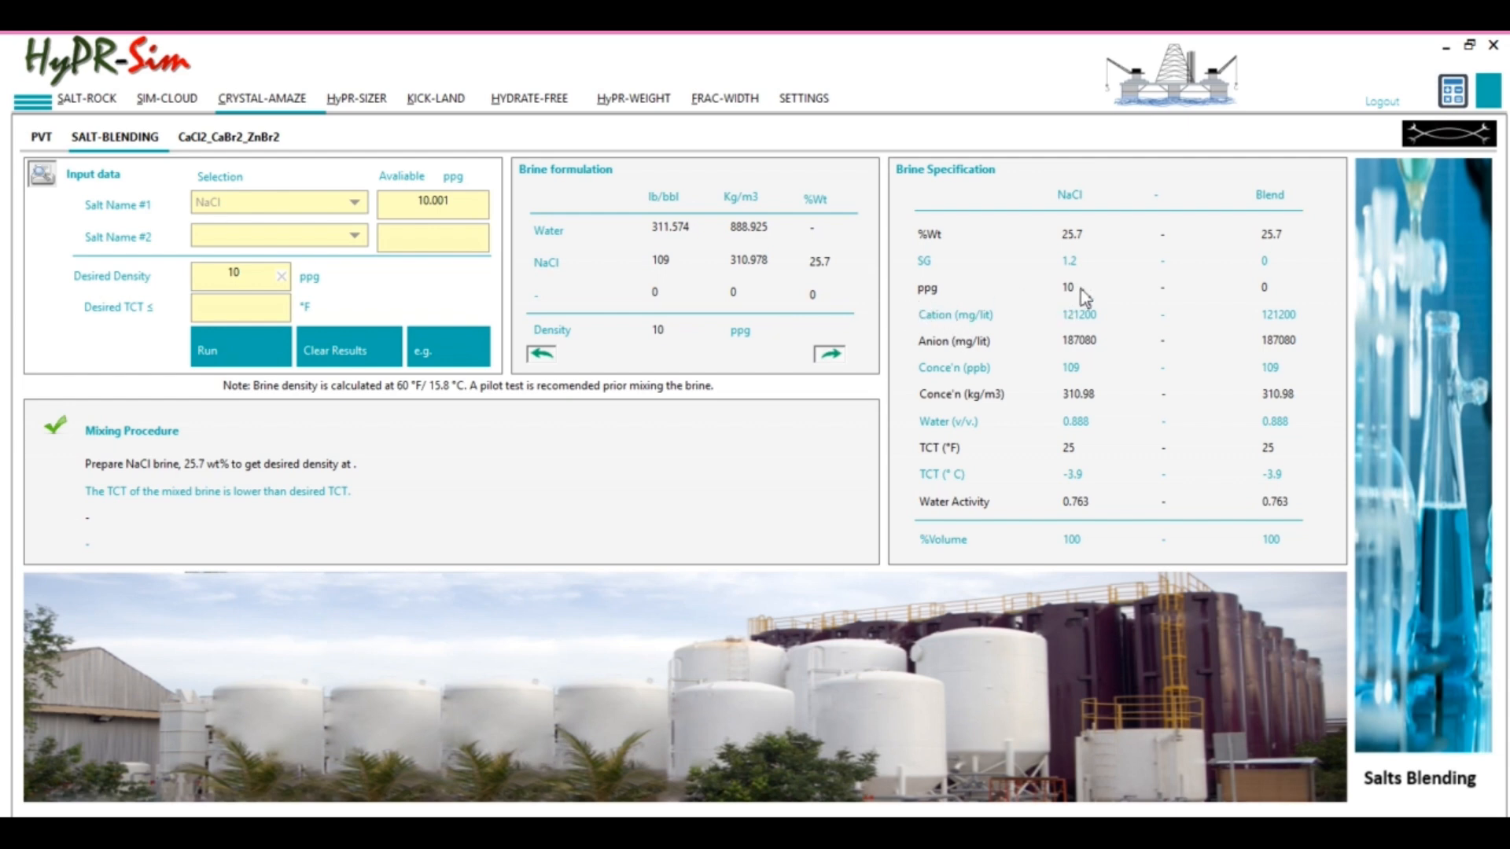
{"action": "left_click", "coordinate": [838, 353]}
{"action": "left_click", "coordinate": [1305, 507]}
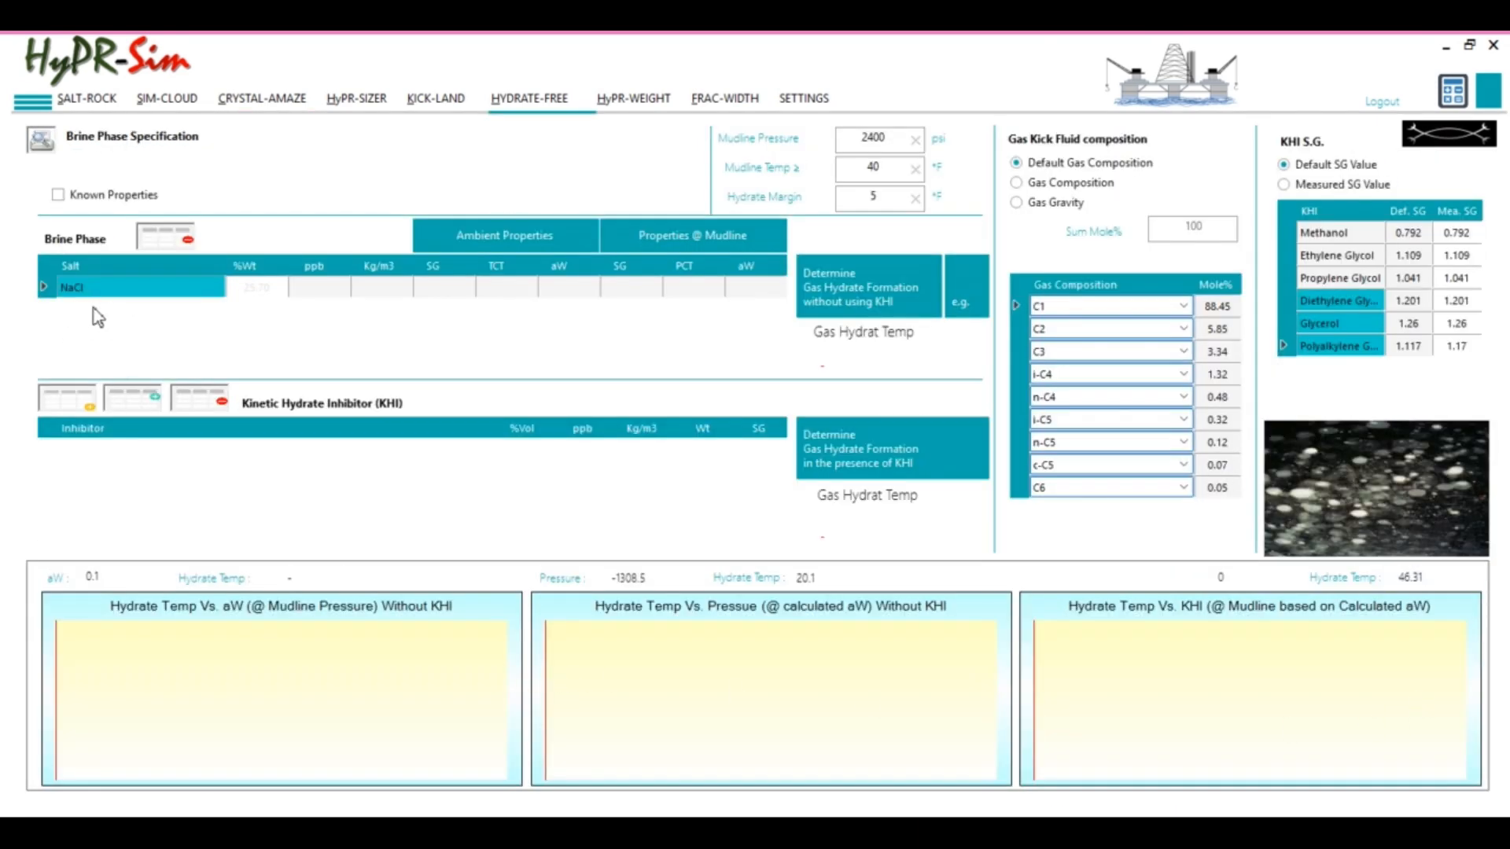
- Try adding a component row to the custom gas composition, remove it and restore Default Gas Composition
{"action": "left_click", "coordinate": [1046, 187]}
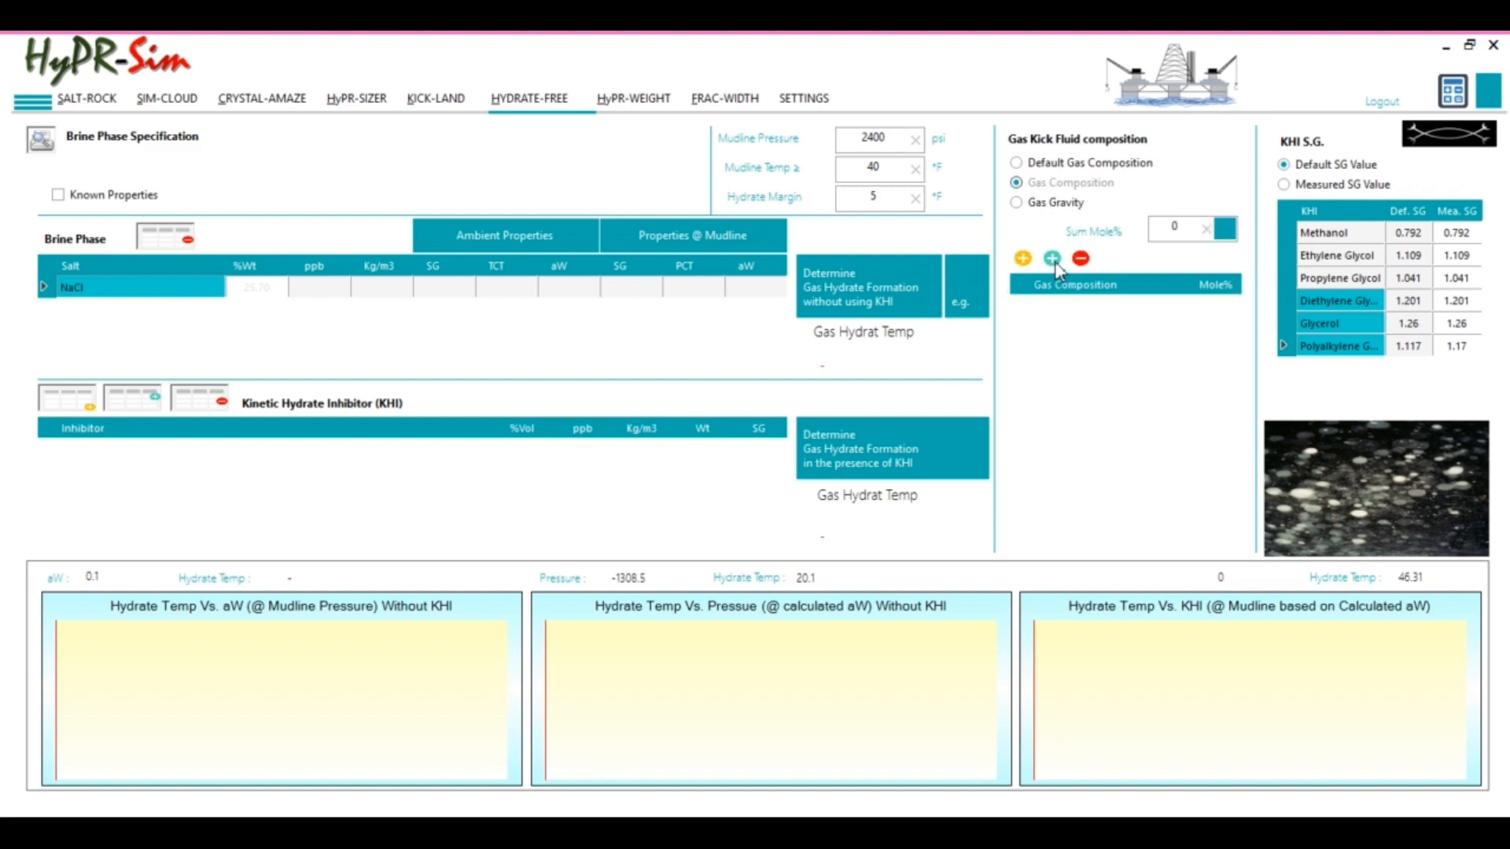
{"action": "left_click", "coordinate": [1052, 258]}
{"action": "left_click", "coordinate": [1182, 305]}
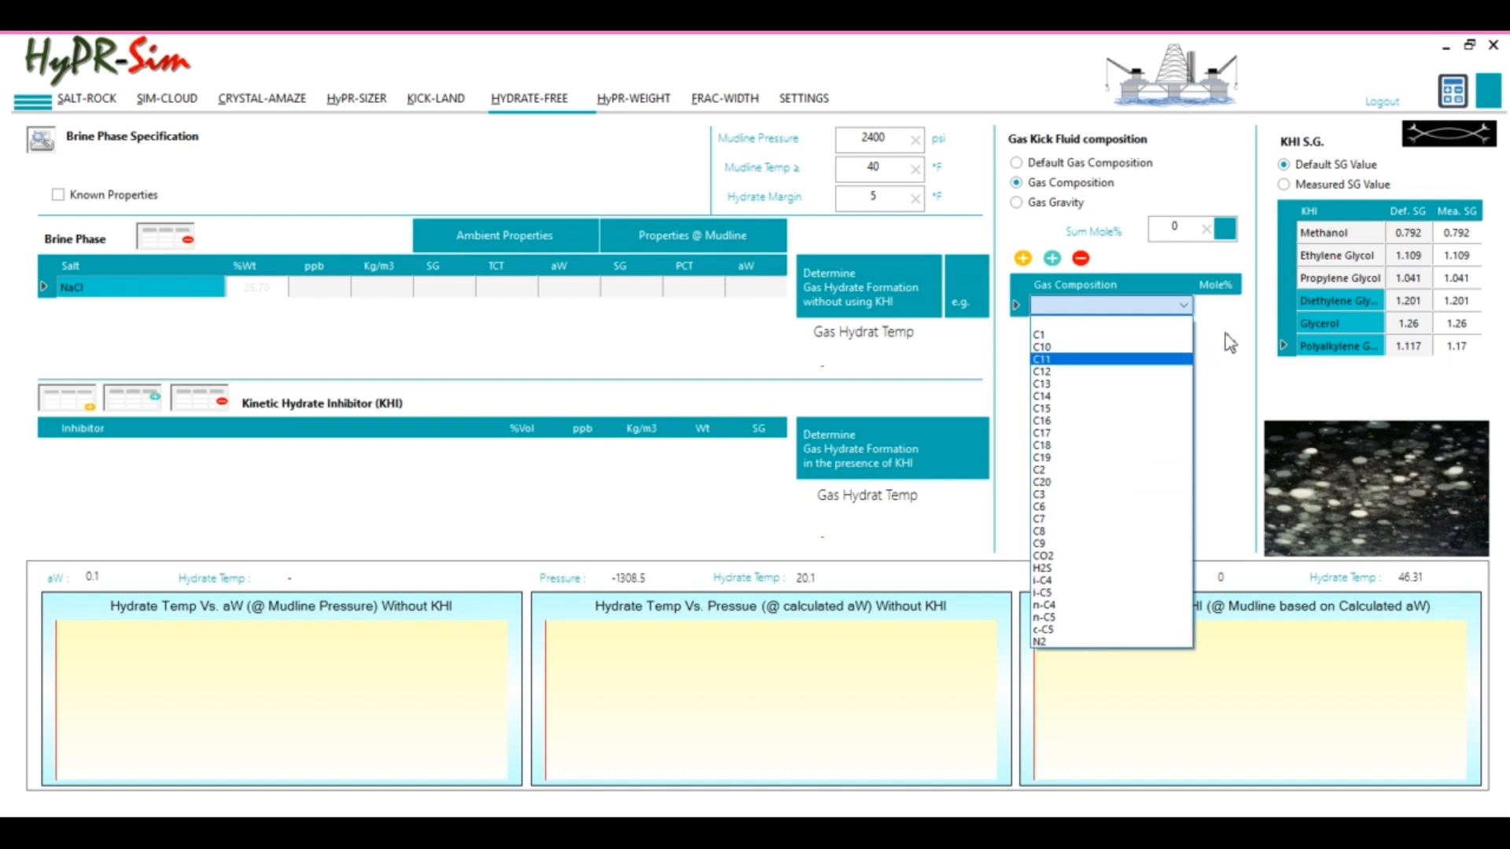
{"action": "left_click", "coordinate": [1083, 262]}
{"action": "left_click", "coordinate": [1083, 262]}
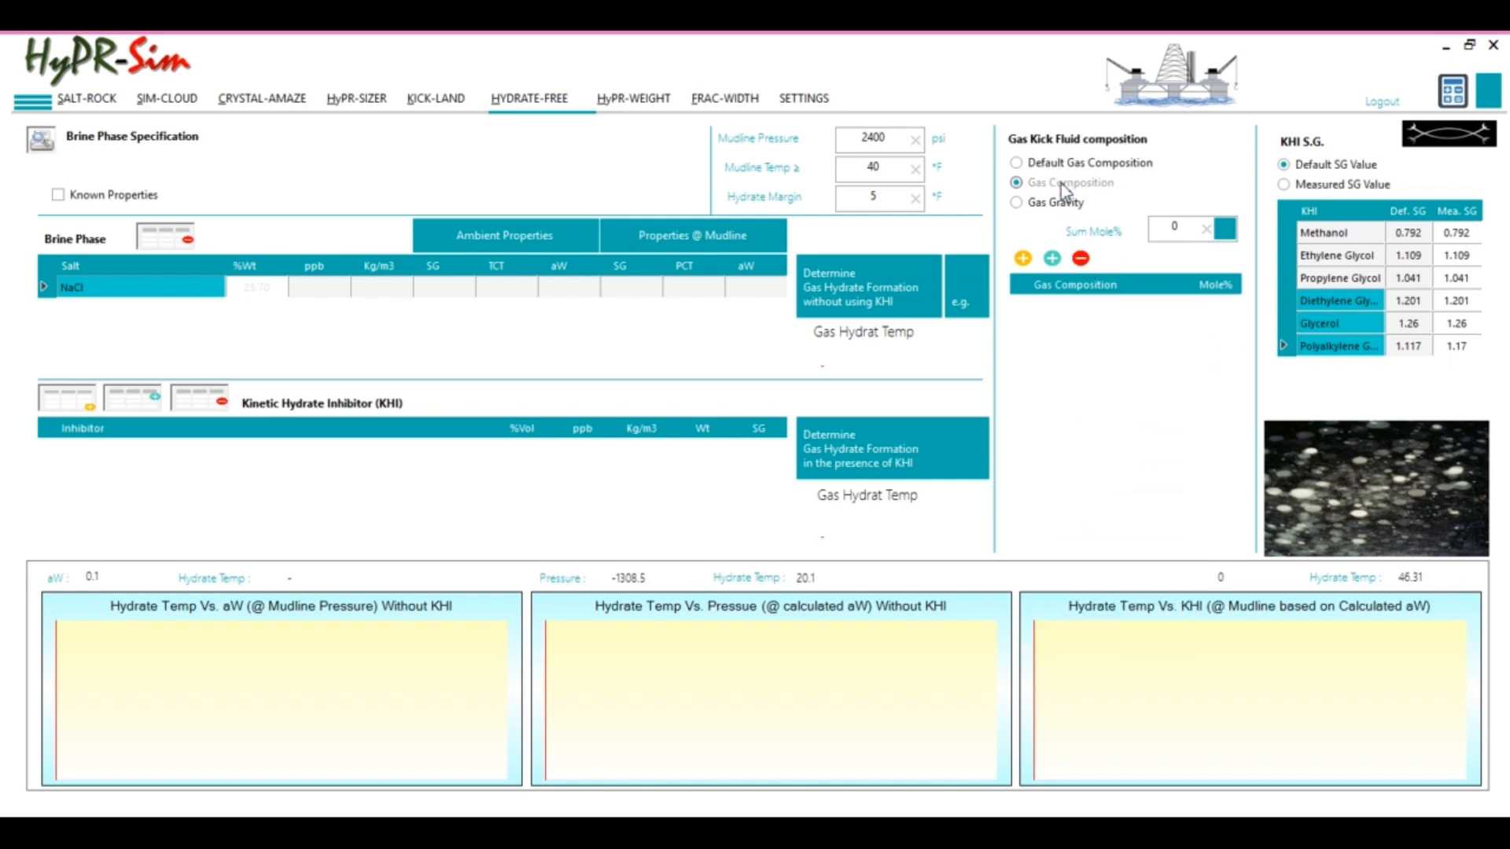
{"action": "left_click", "coordinate": [1061, 163]}
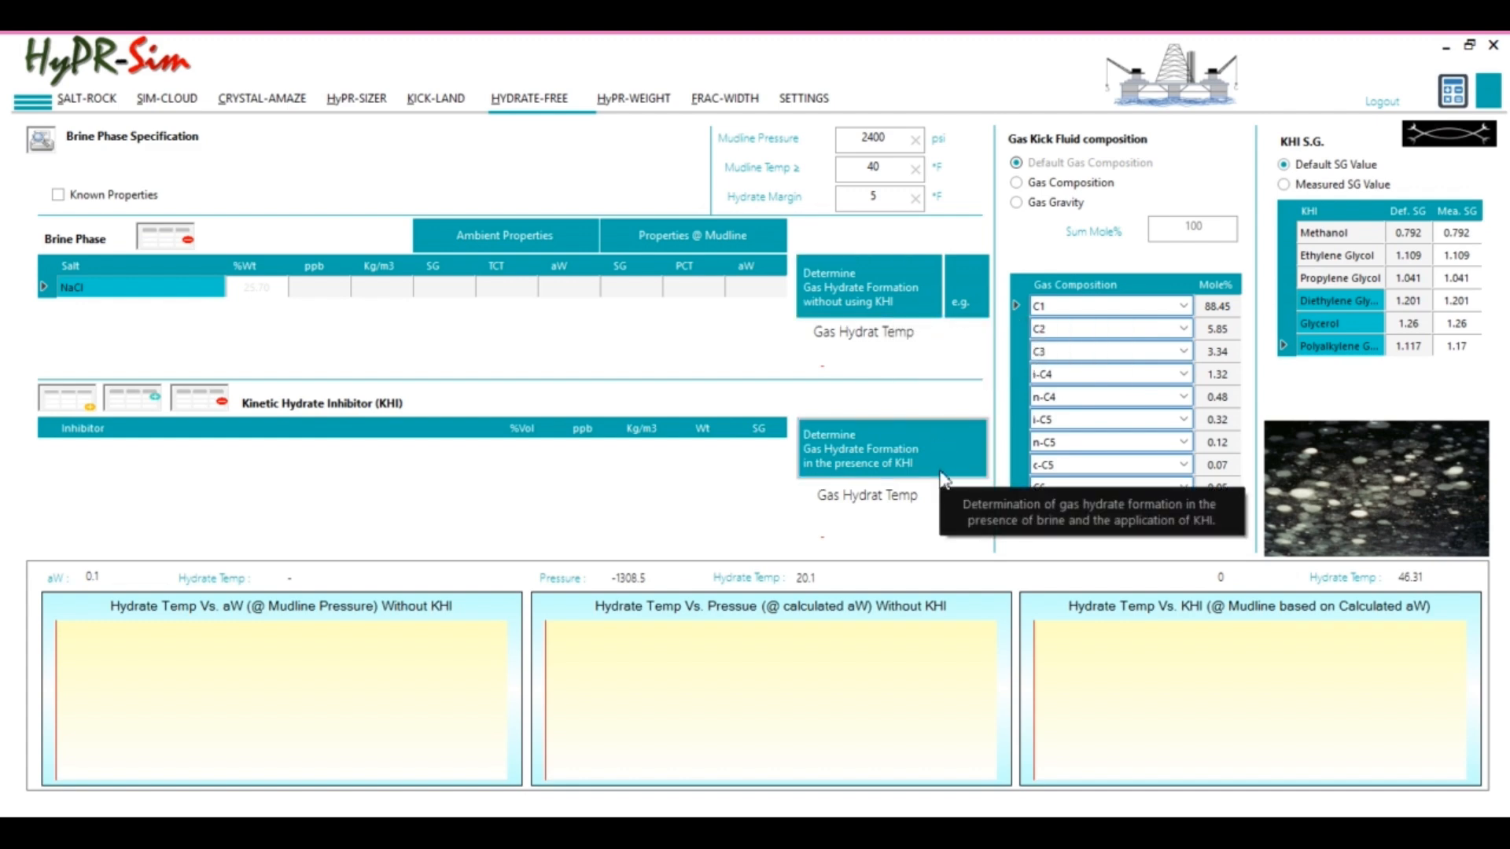
- Determine gas hydrate formation for the NaCl brine without KHI and check the hydrate temperature and status note
{"action": "left_click", "coordinate": [911, 313]}
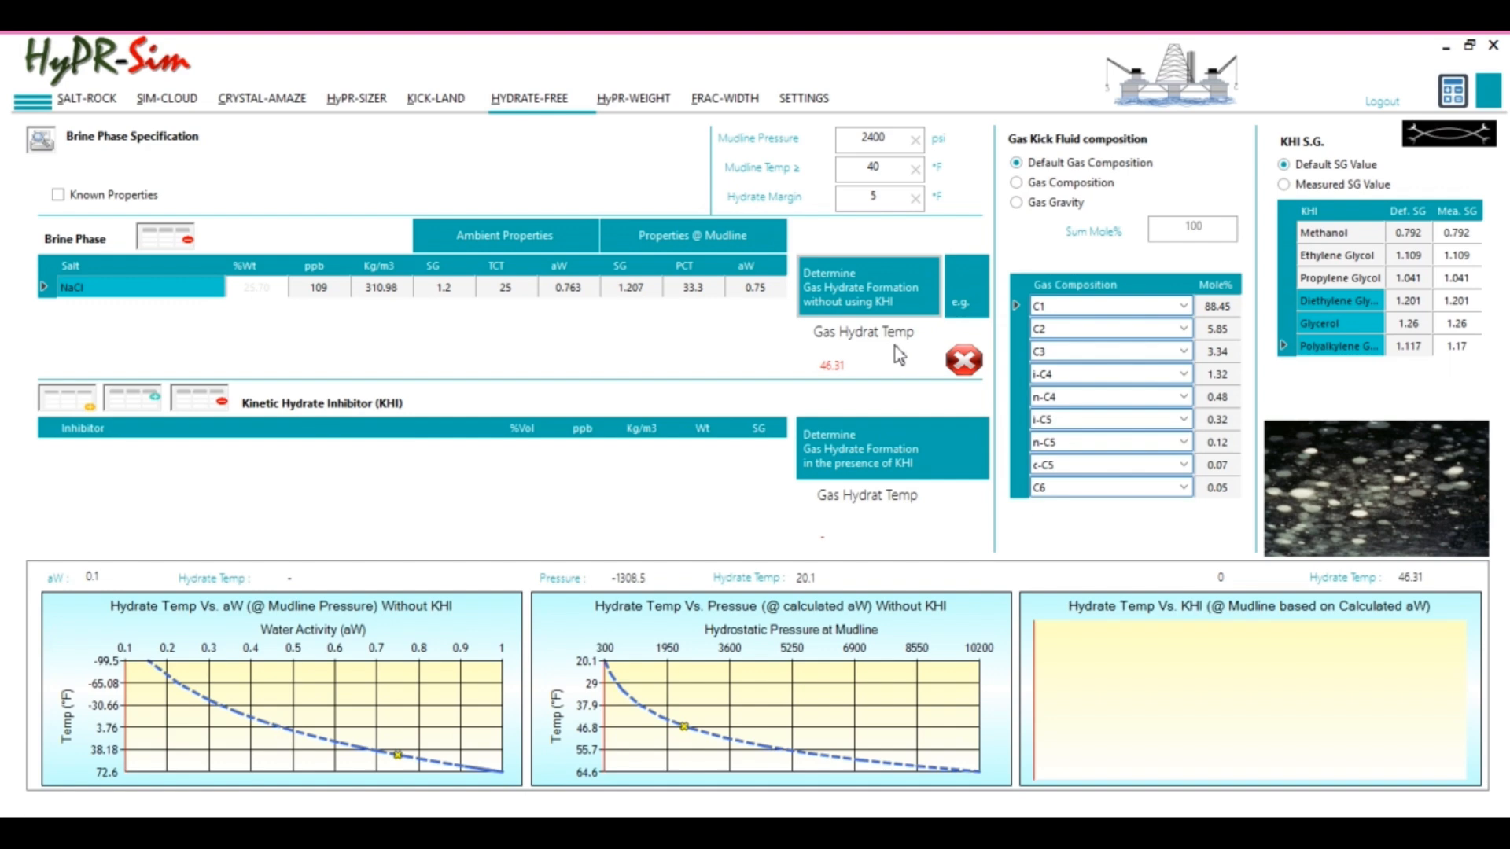
{"action": "mouse_move", "coordinate": [960, 370]}
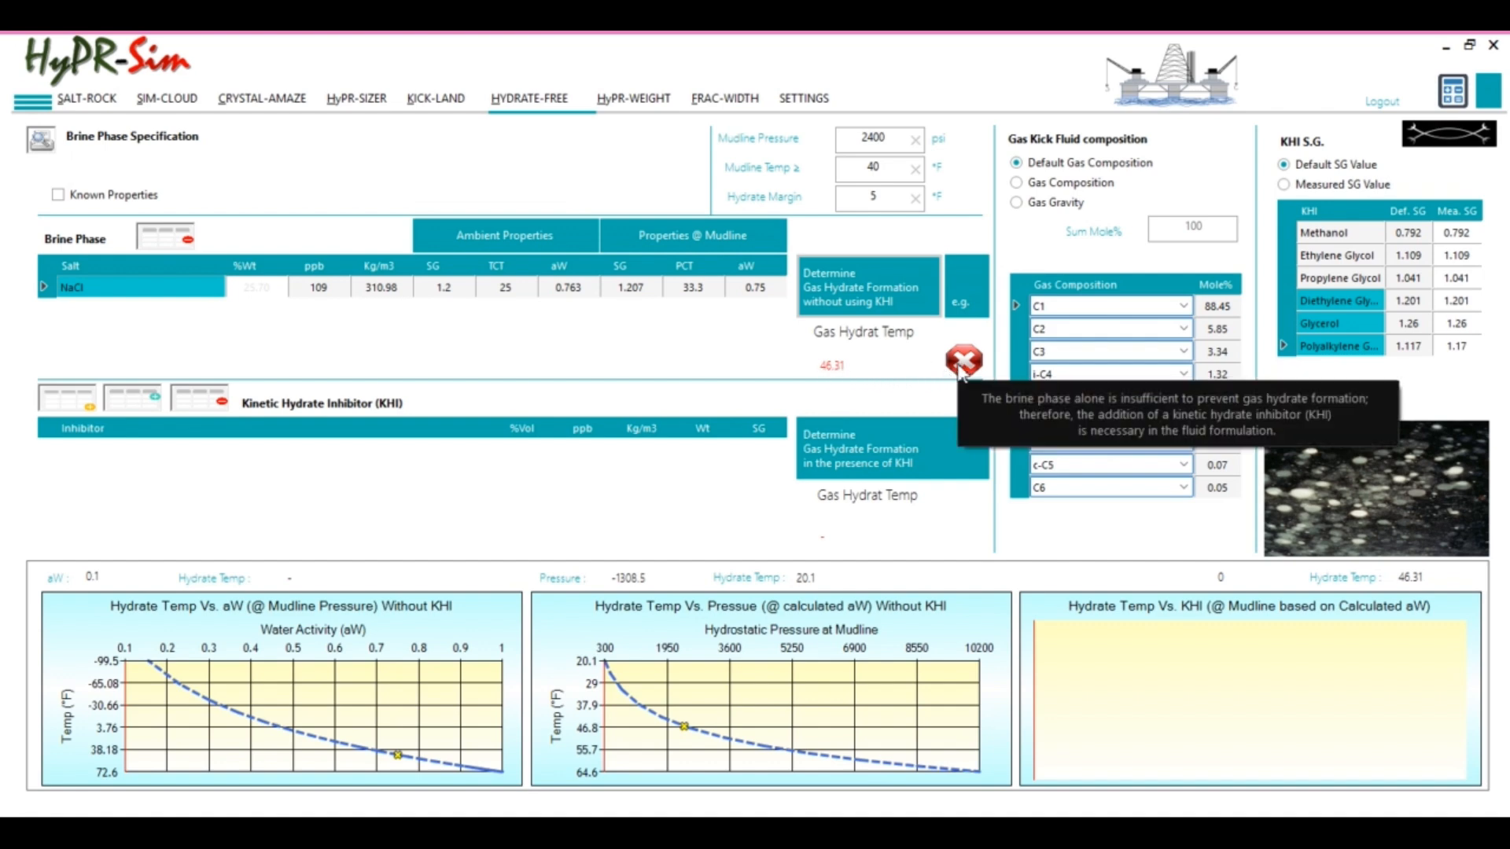
{"action": "double_click", "coordinate": [866, 139]}
{"action": "mouse_move", "coordinate": [965, 369]}
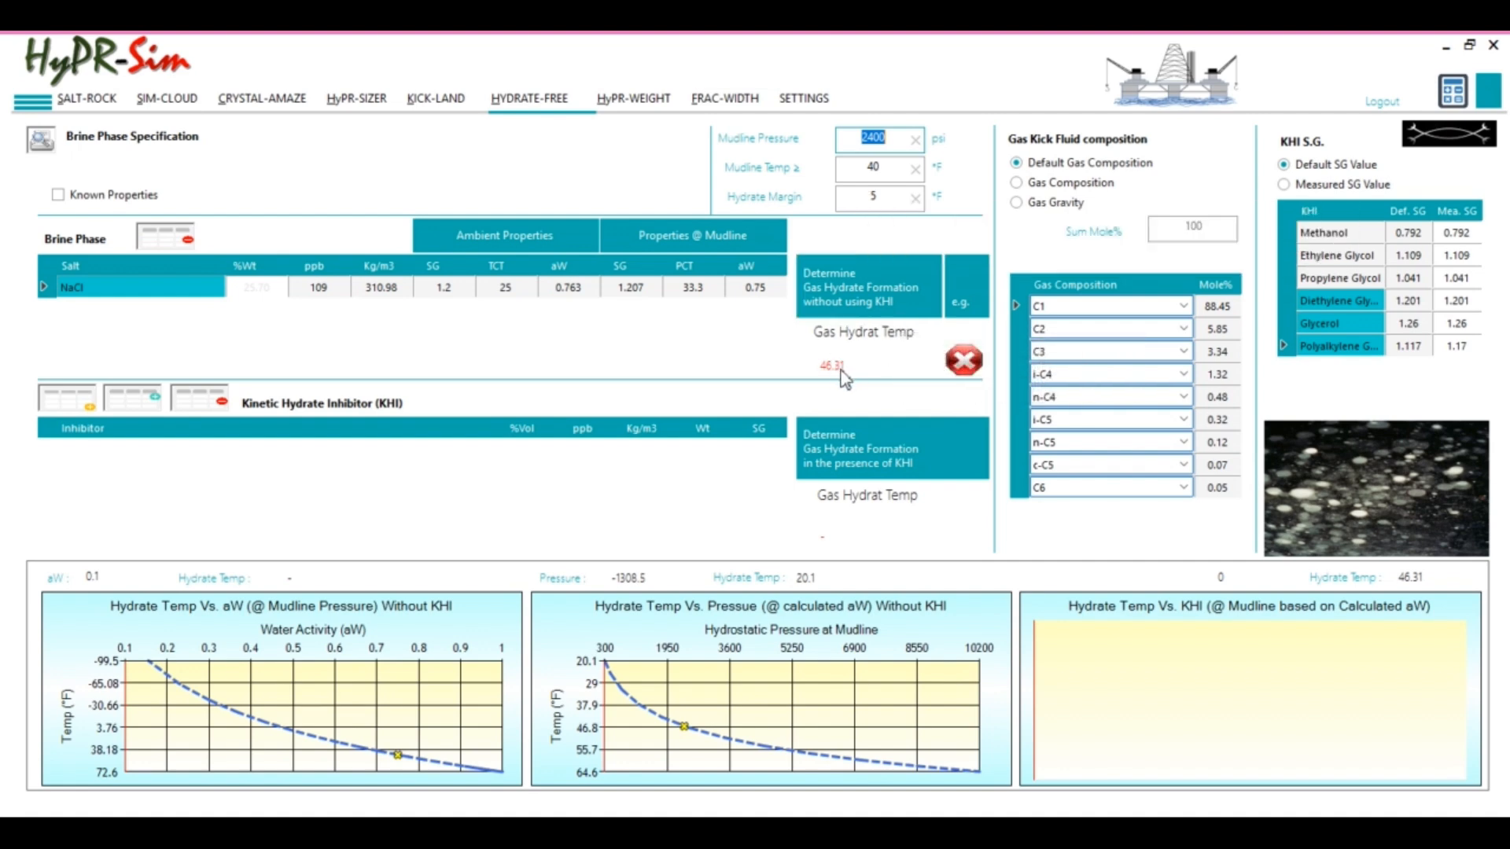
- Add Ethylene Glycol as kinetic hydrate inhibitor at 5 %Vol and determine gas hydrate formation in the presence of KHI
{"action": "left_click", "coordinate": [137, 409]}
{"action": "left_click", "coordinate": [471, 448]}
{"action": "left_click", "coordinate": [483, 448]}
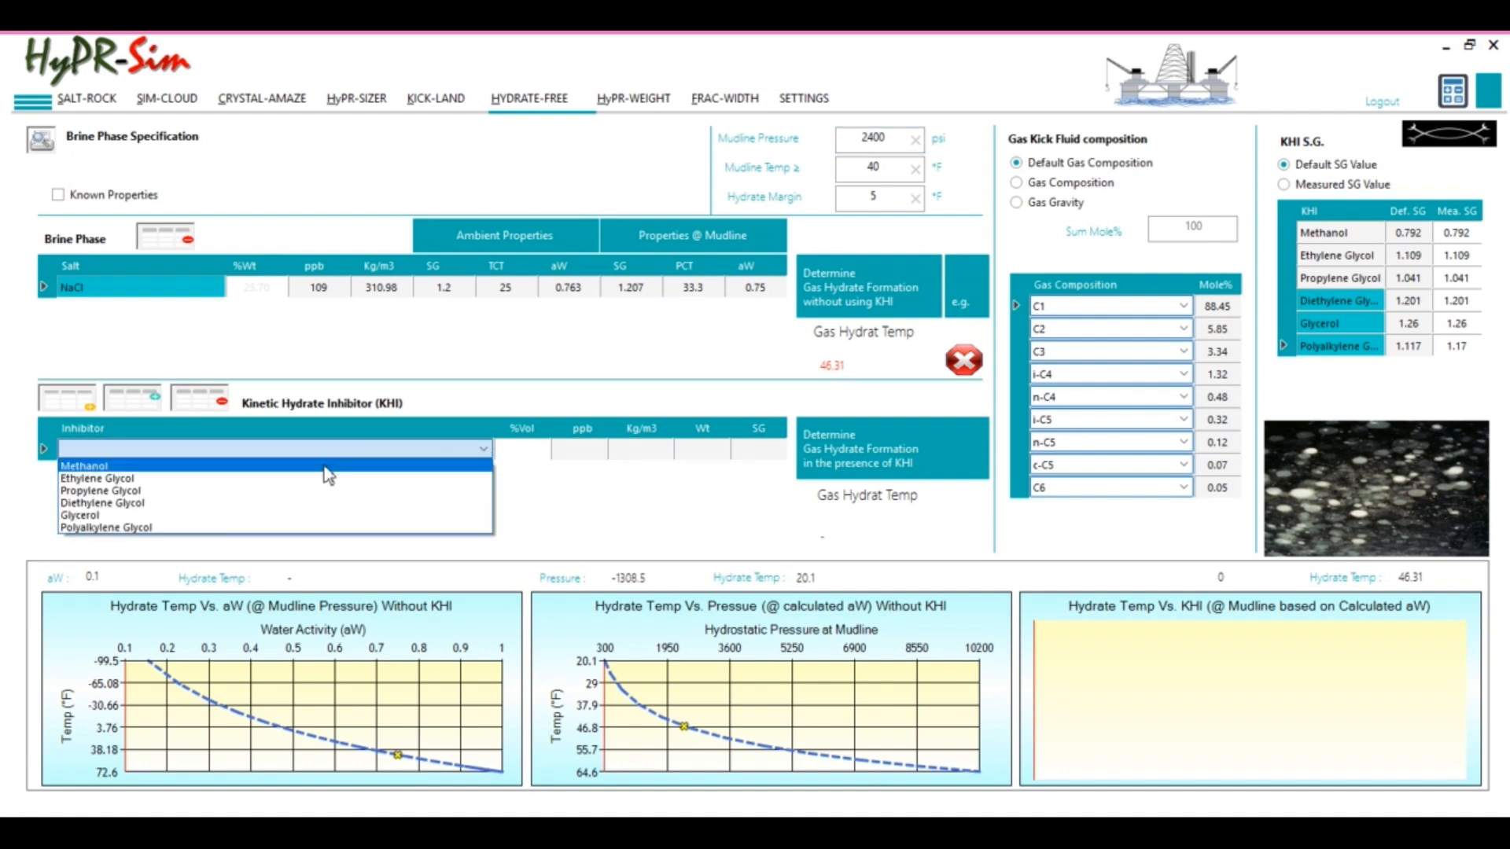
{"action": "left_click", "coordinate": [120, 479]}
{"action": "left_click", "coordinate": [517, 459]}
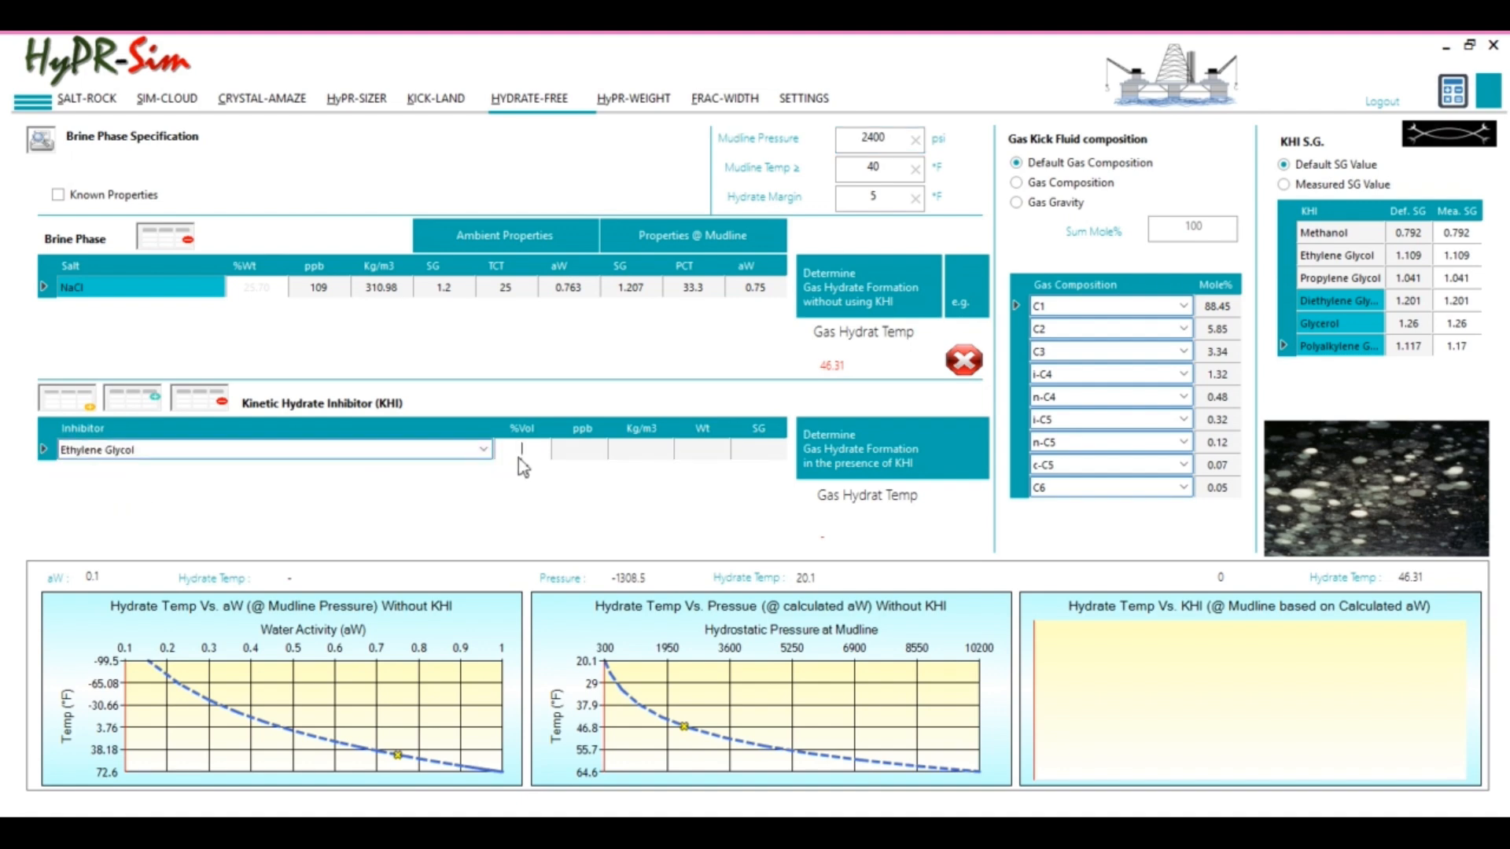
{"action": "type", "text": "5"}
{"action": "left_click", "coordinate": [871, 471]}
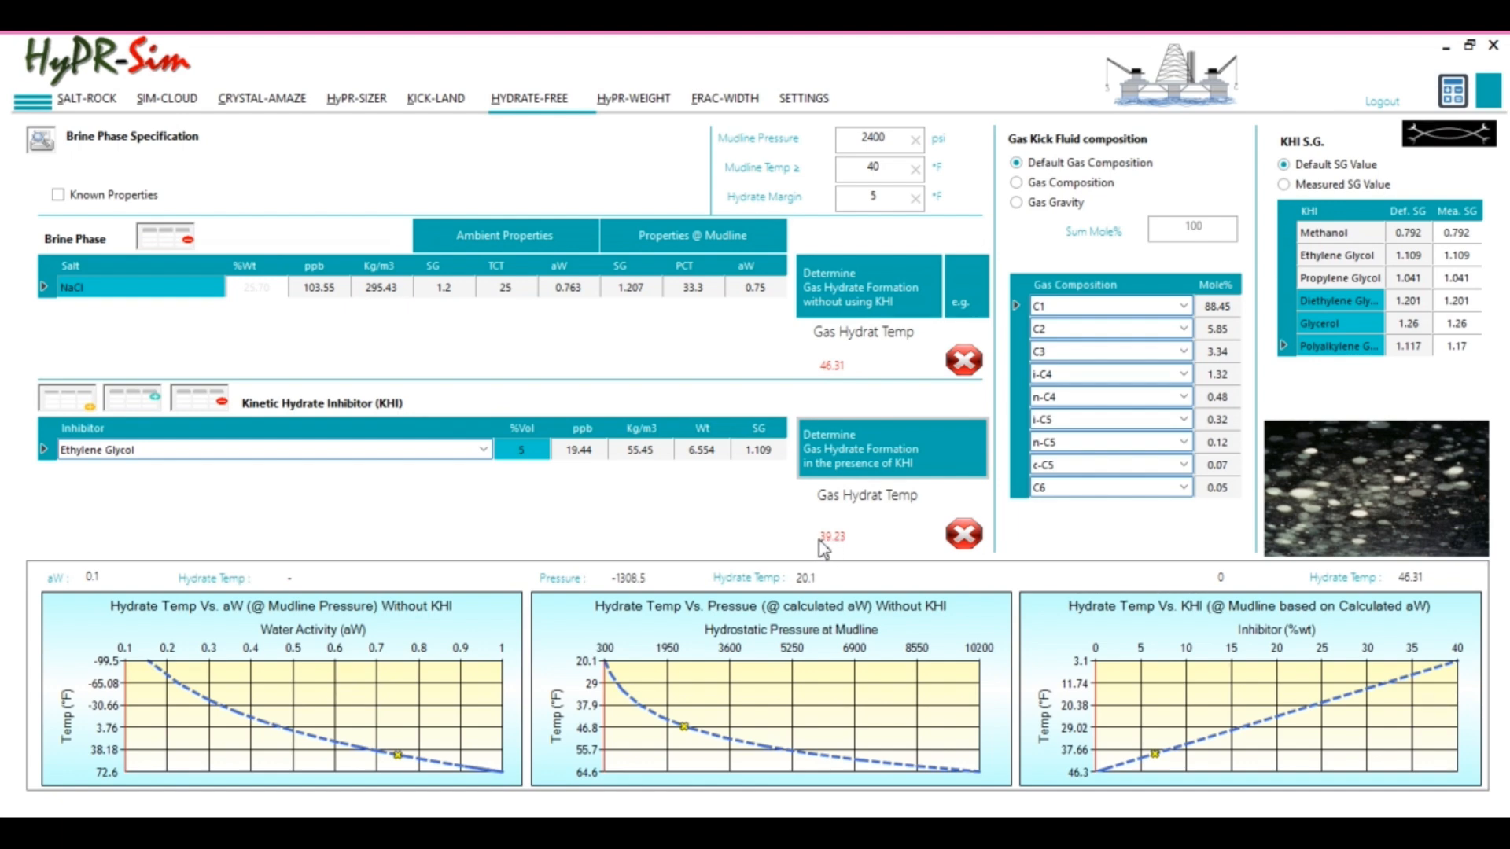
- Re-determine gas hydrate formation in the presence of KHI with Ethylene Glycol at 7 %Vol and again at 8 %Vol
{"action": "left_click", "coordinate": [520, 453]}
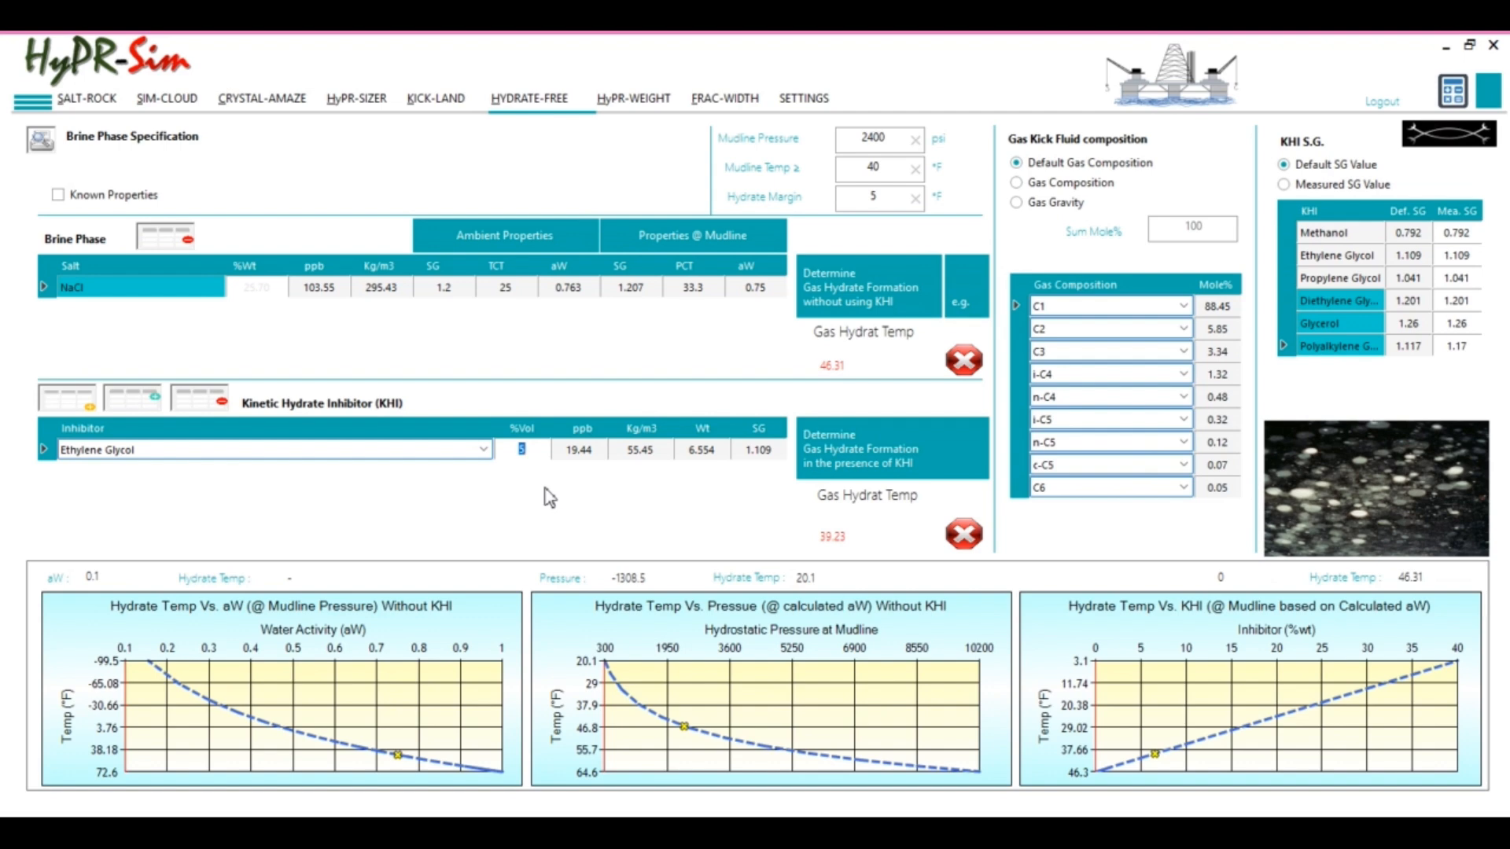
{"action": "type", "text": "7"}
{"action": "left_click", "coordinate": [867, 477]}
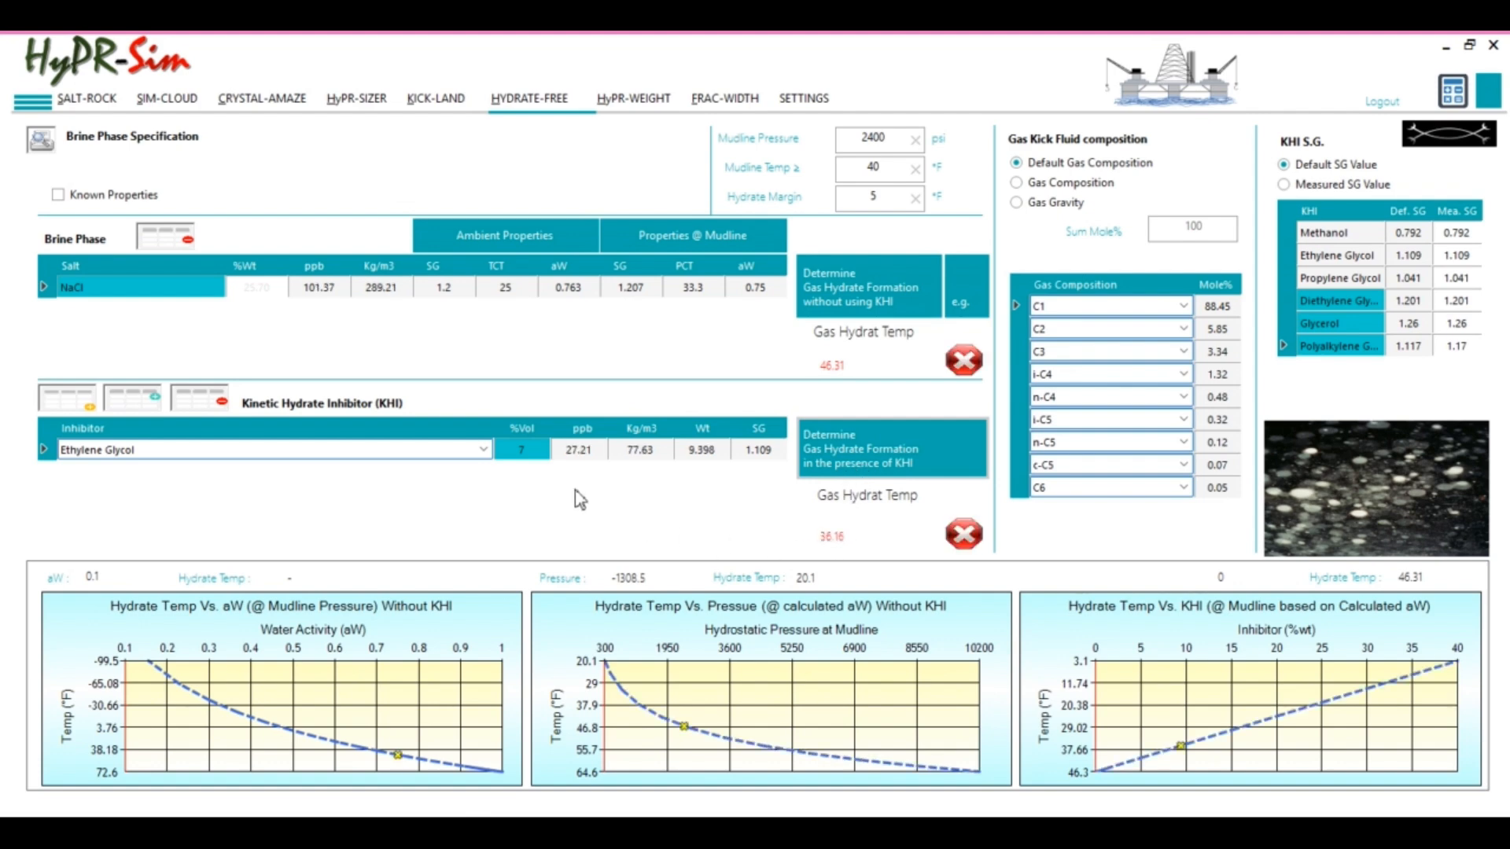
{"action": "left_click", "coordinate": [522, 460]}
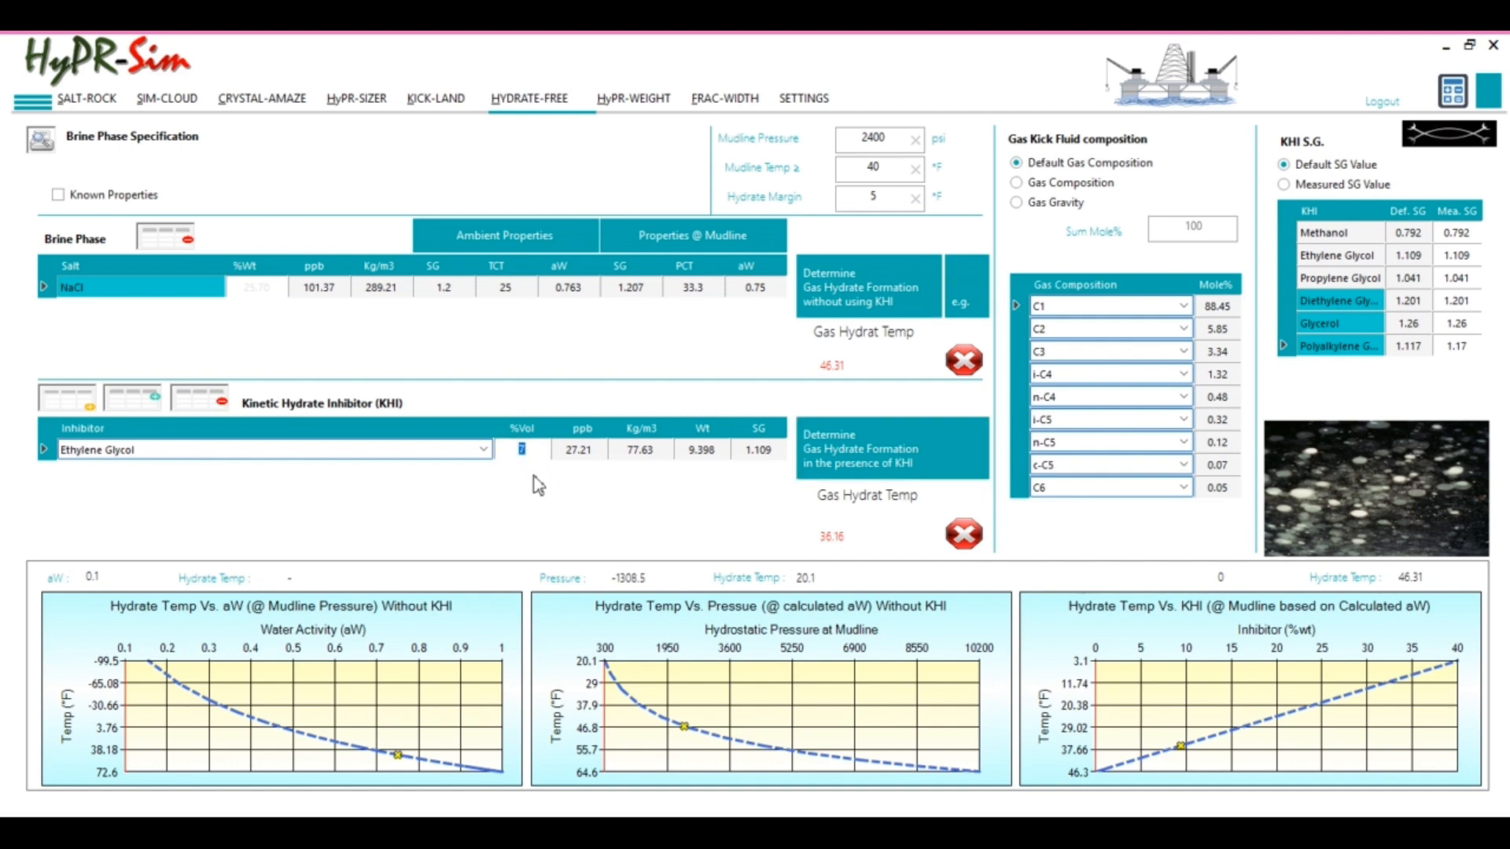
{"action": "type", "text": "8"}
{"action": "left_click", "coordinate": [839, 477]}
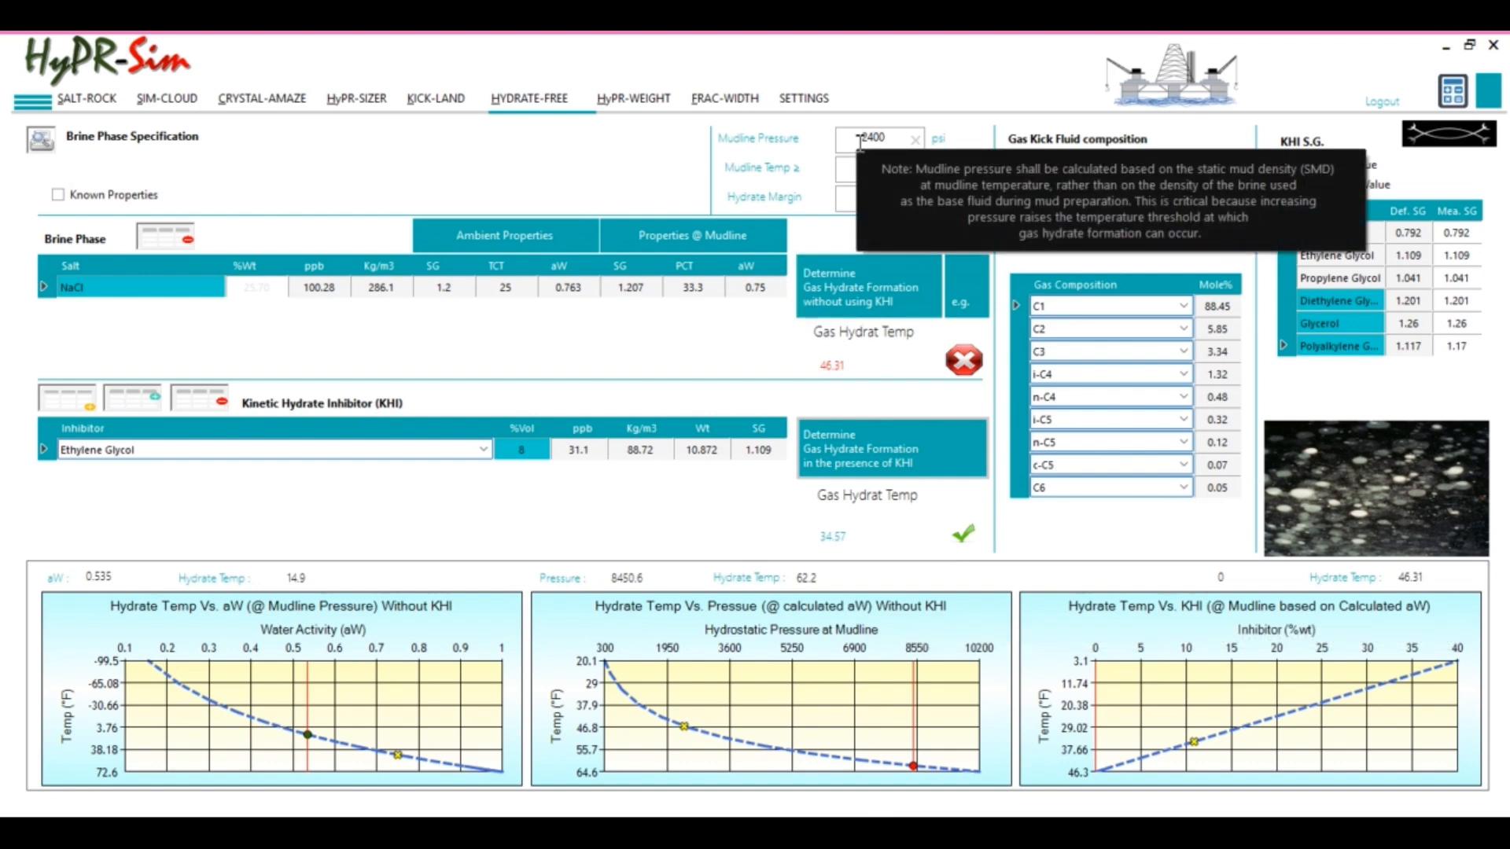
- Set the hydrate margin to 5 °F and trace the hydrate temperature along the pressure chart
{"action": "mouse_move", "coordinate": [875, 193]}
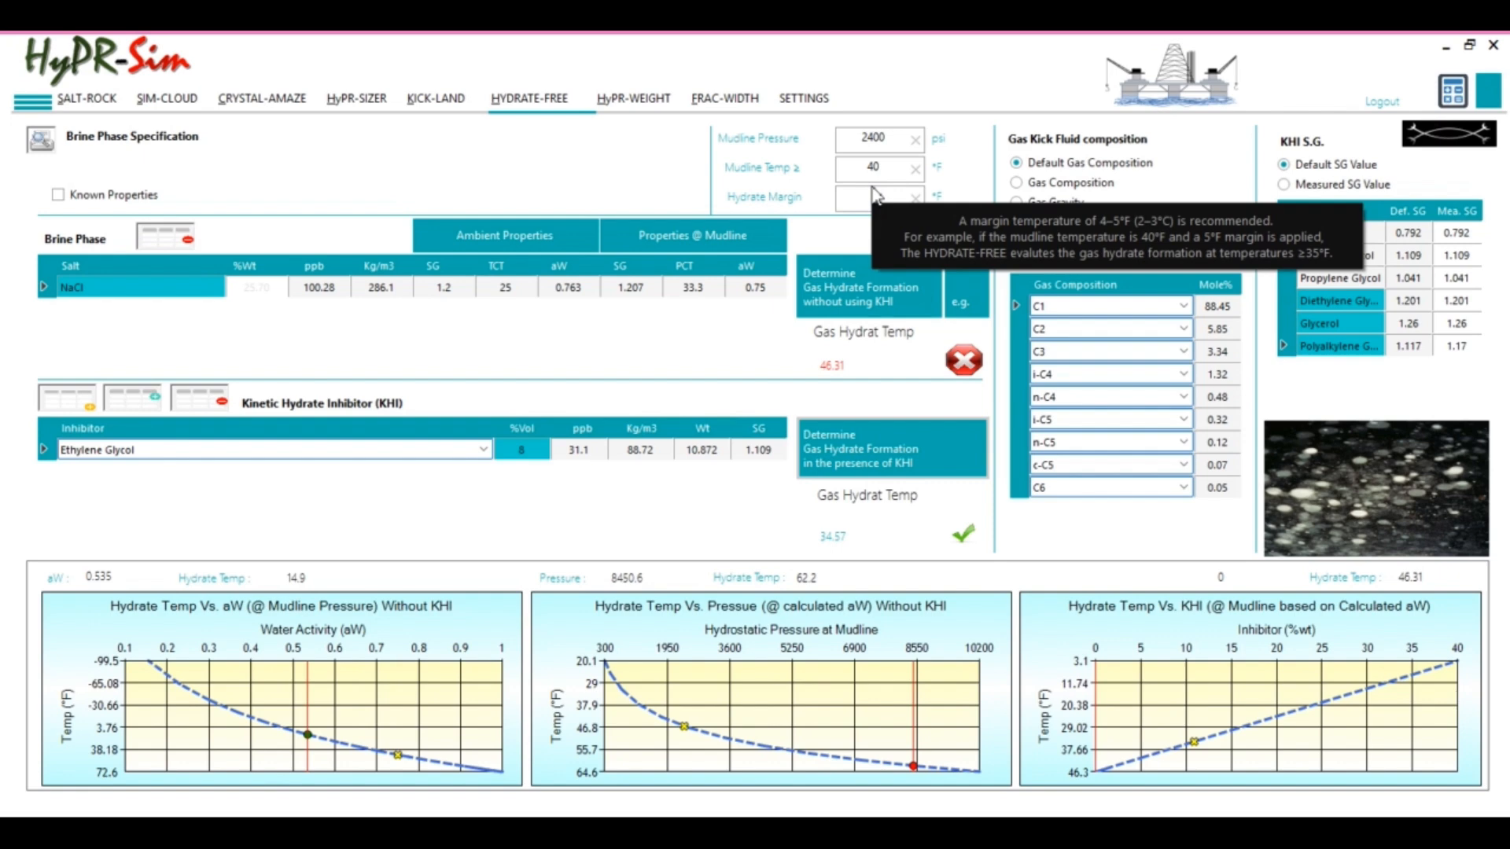
{"action": "left_click", "coordinate": [875, 192]}
{"action": "type", "text": "5"}
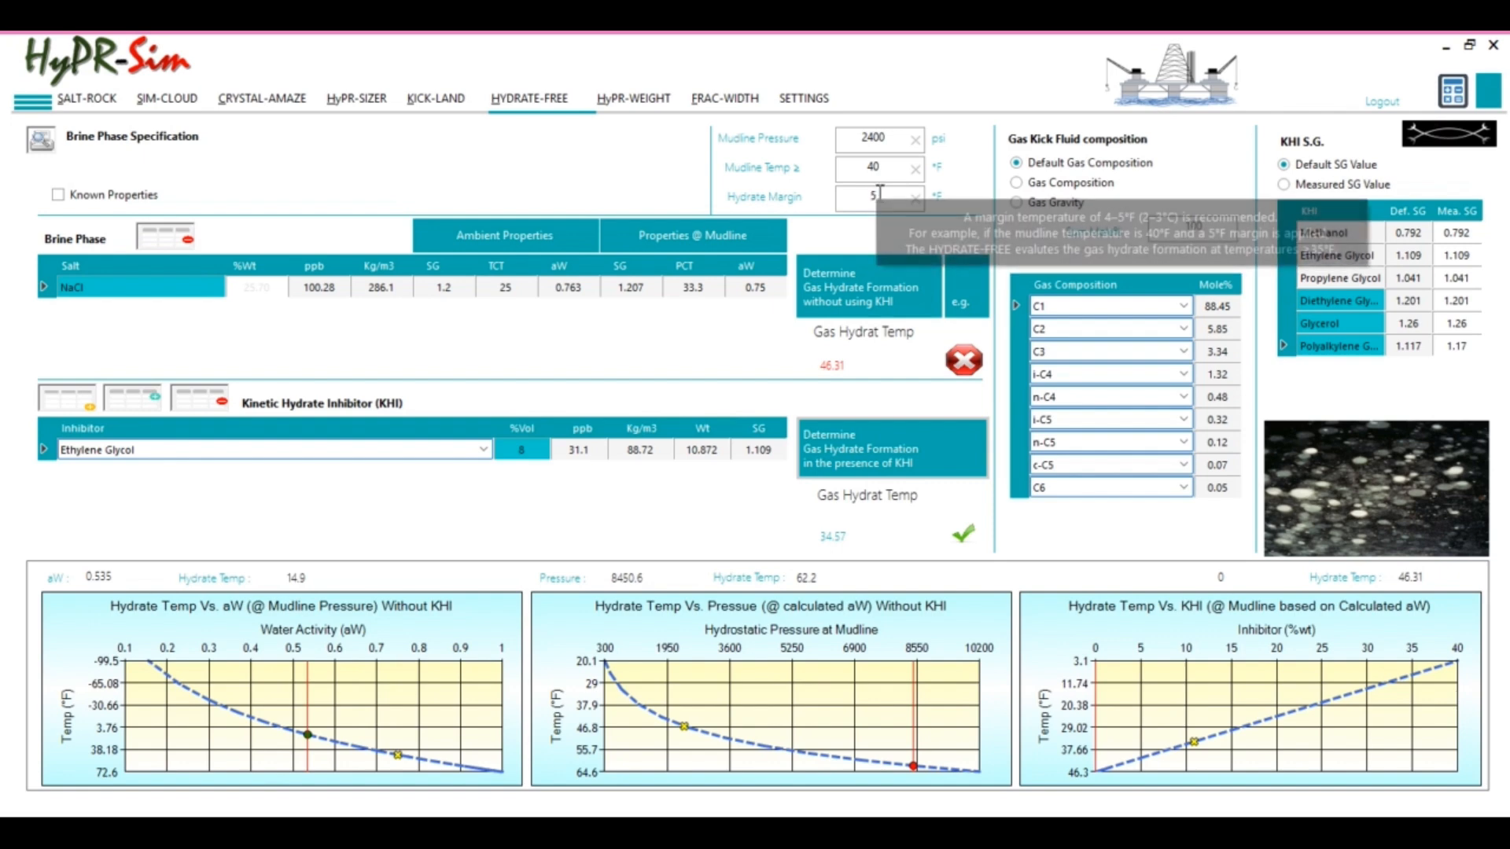
{"action": "left_click_drag", "start_coordinate": [712, 671], "coordinate": [763, 672]}
- Set Ethylene Glycol to 0 %Vol and mudline pressure to 900 psi, and determine gas hydrate formation without KHI
{"action": "left_click", "coordinate": [521, 454]}
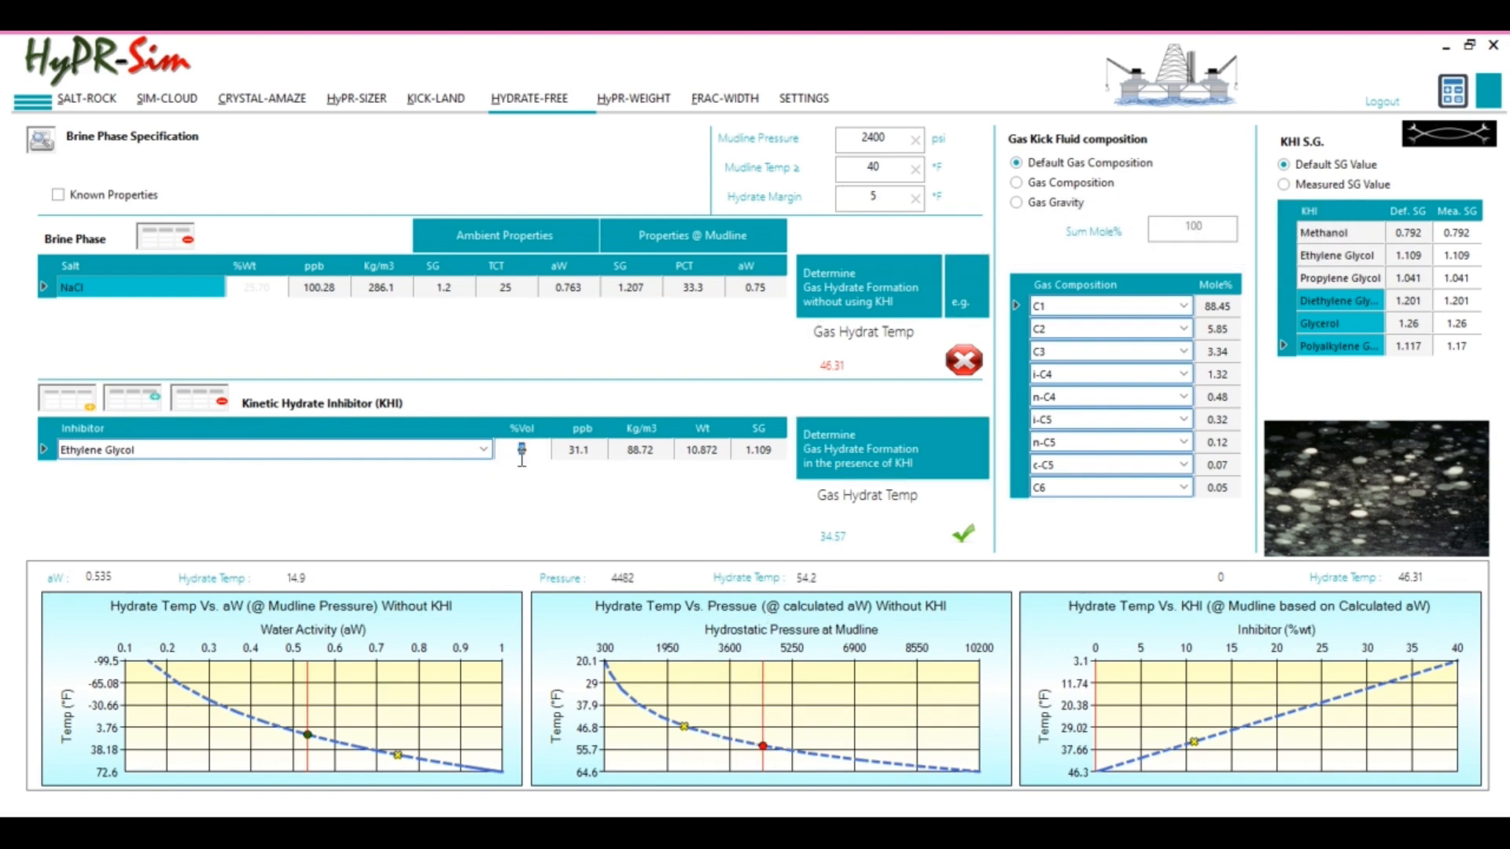
{"action": "type", "text": "0"}
{"action": "double_click", "coordinate": [884, 140]}
{"action": "type", "text": "9"}
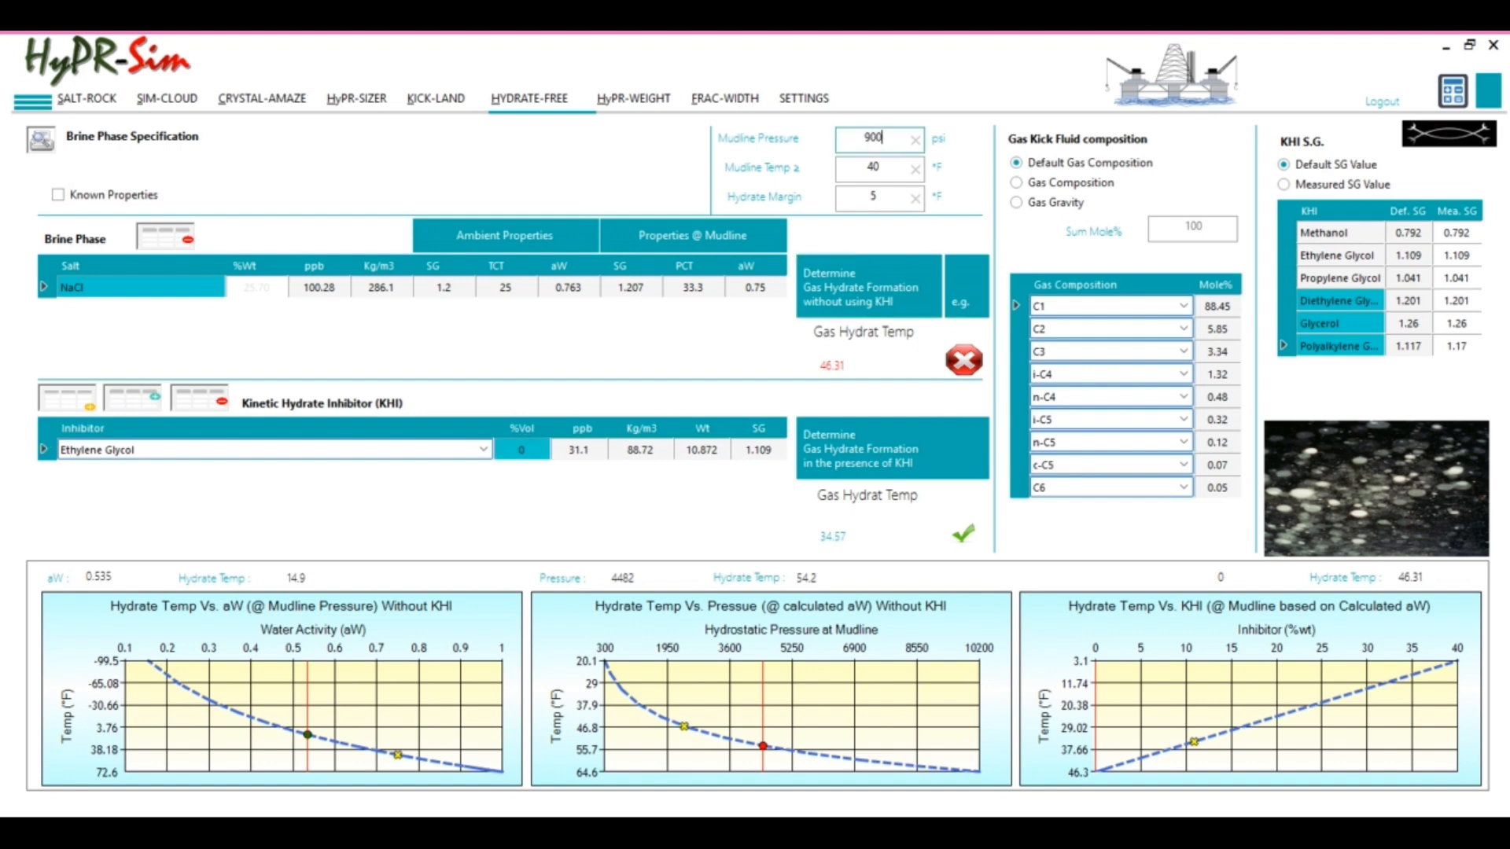
{"action": "left_click", "coordinate": [866, 292]}
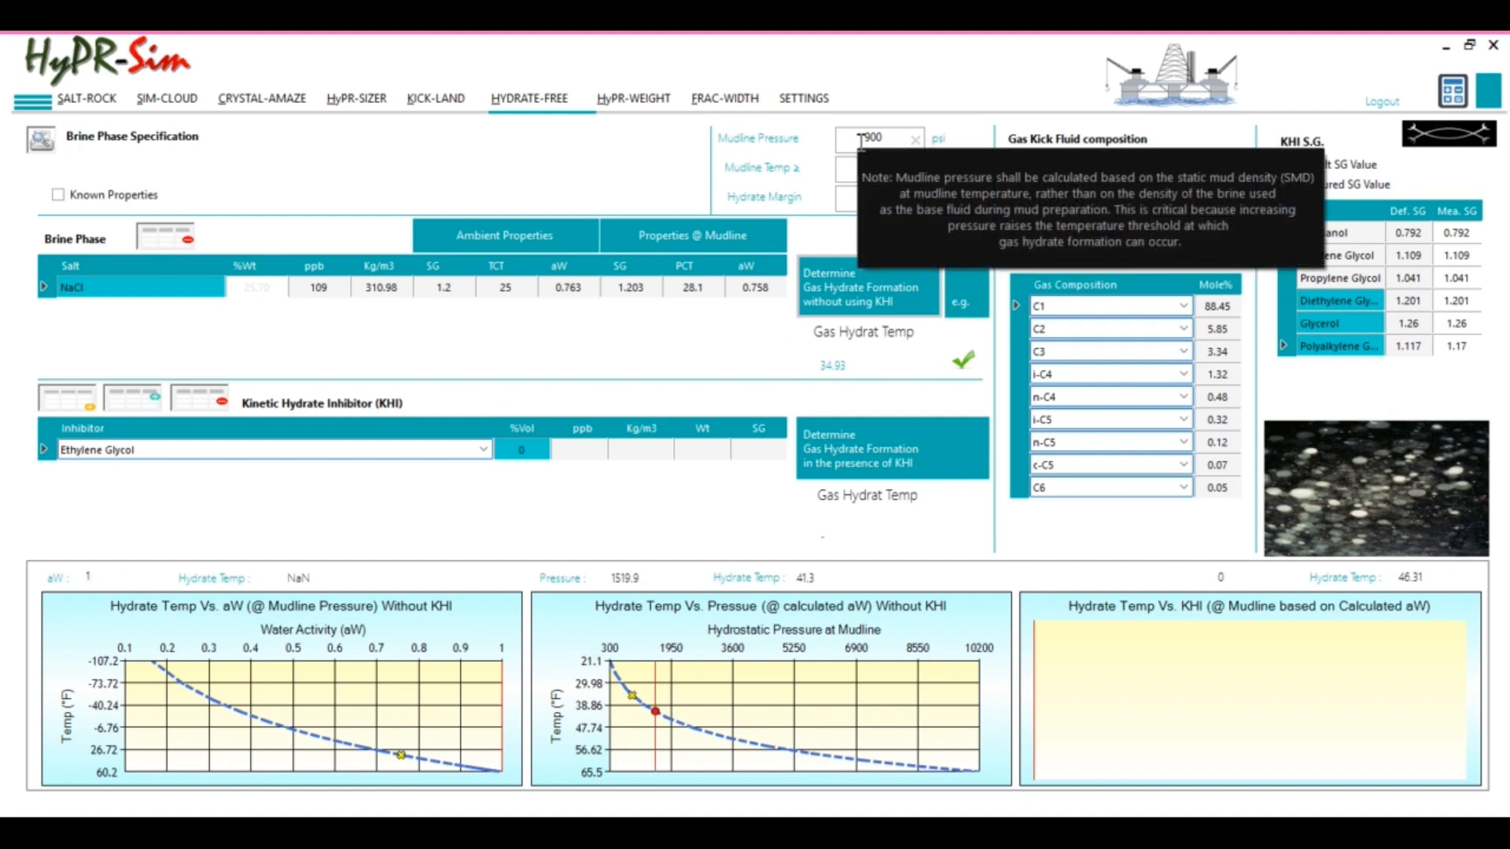
- Set the mudline pressure to 2400 psi and re-determine gas hydrate formation for the NaCl brine without KHI
{"action": "left_click_drag", "start_coordinate": [856, 139], "coordinate": [890, 145]}
{"action": "type", "text": "24"}
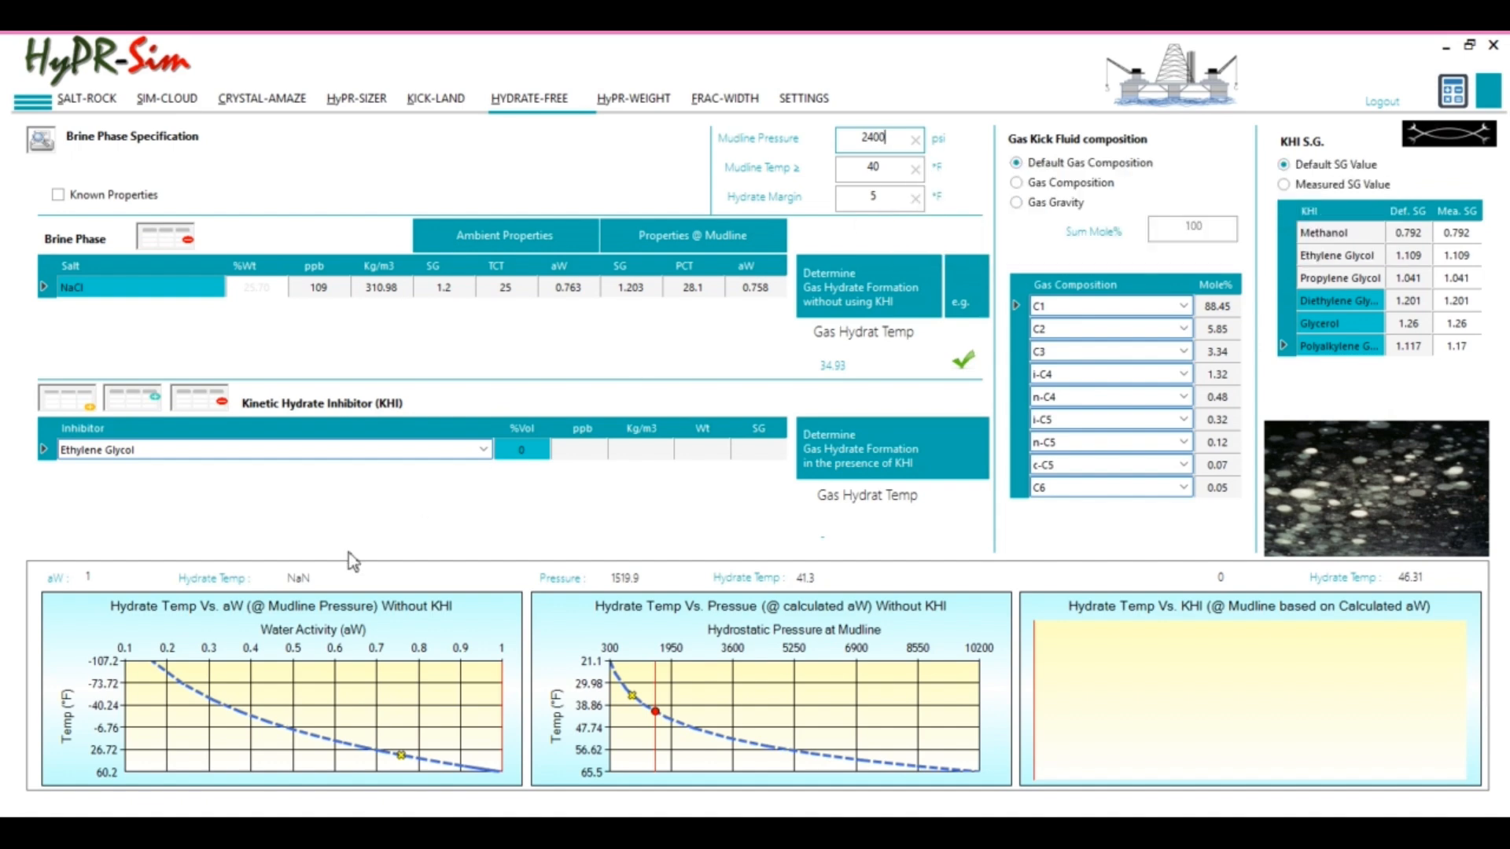
{"action": "left_click", "coordinate": [855, 308]}
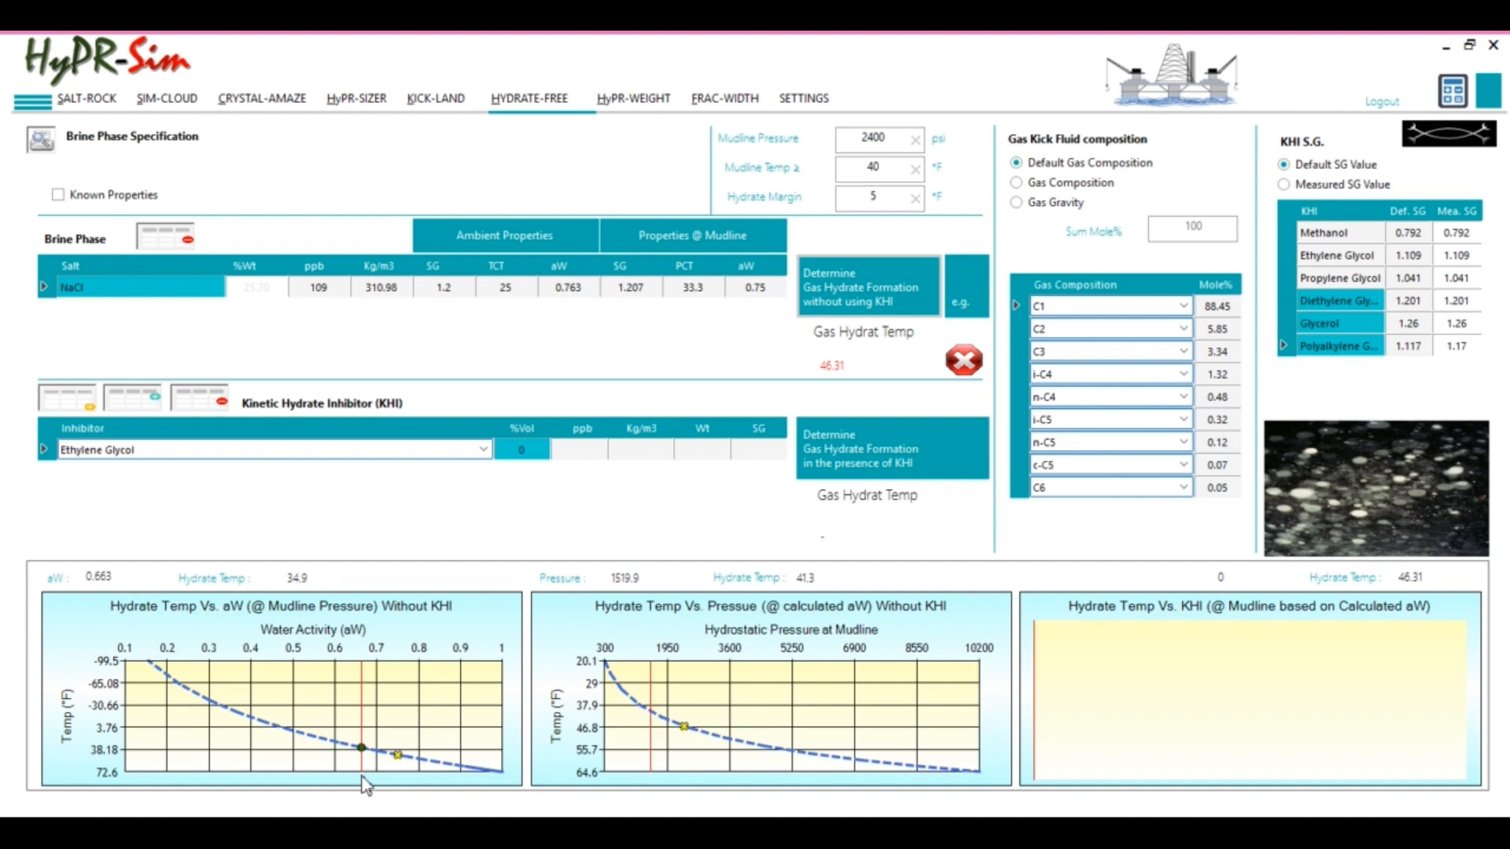
- Examine the SALT-ROCK NaBr table around 40 to 41 %Wt for the density and water activity of a 12 ppg brine
{"action": "left_click", "coordinate": [85, 102]}
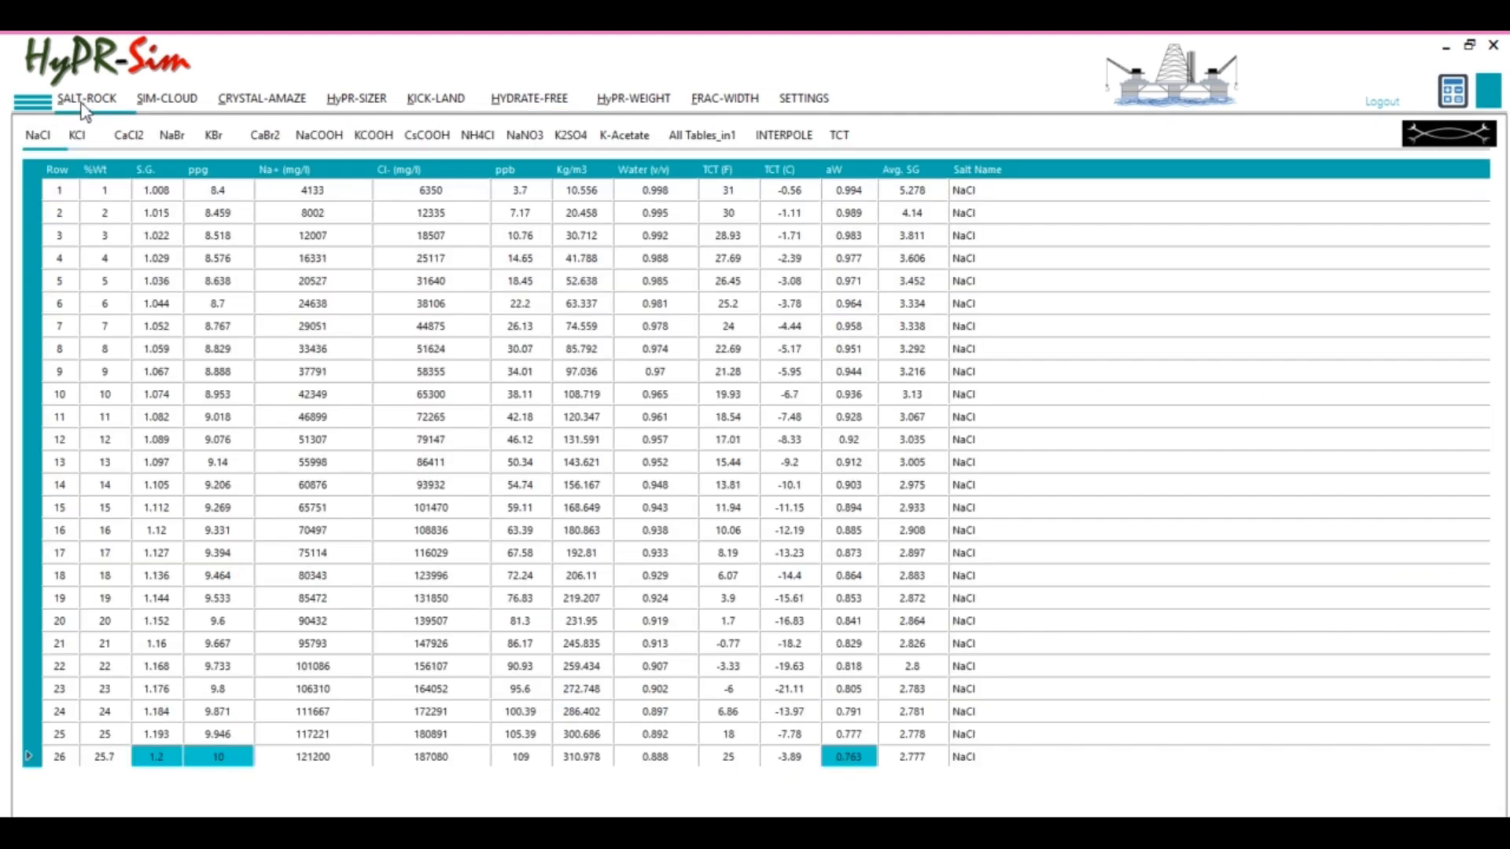
{"action": "left_click", "coordinate": [172, 136]}
{"action": "left_click_drag", "start_coordinate": [1488, 419], "coordinate": [1486, 568]}
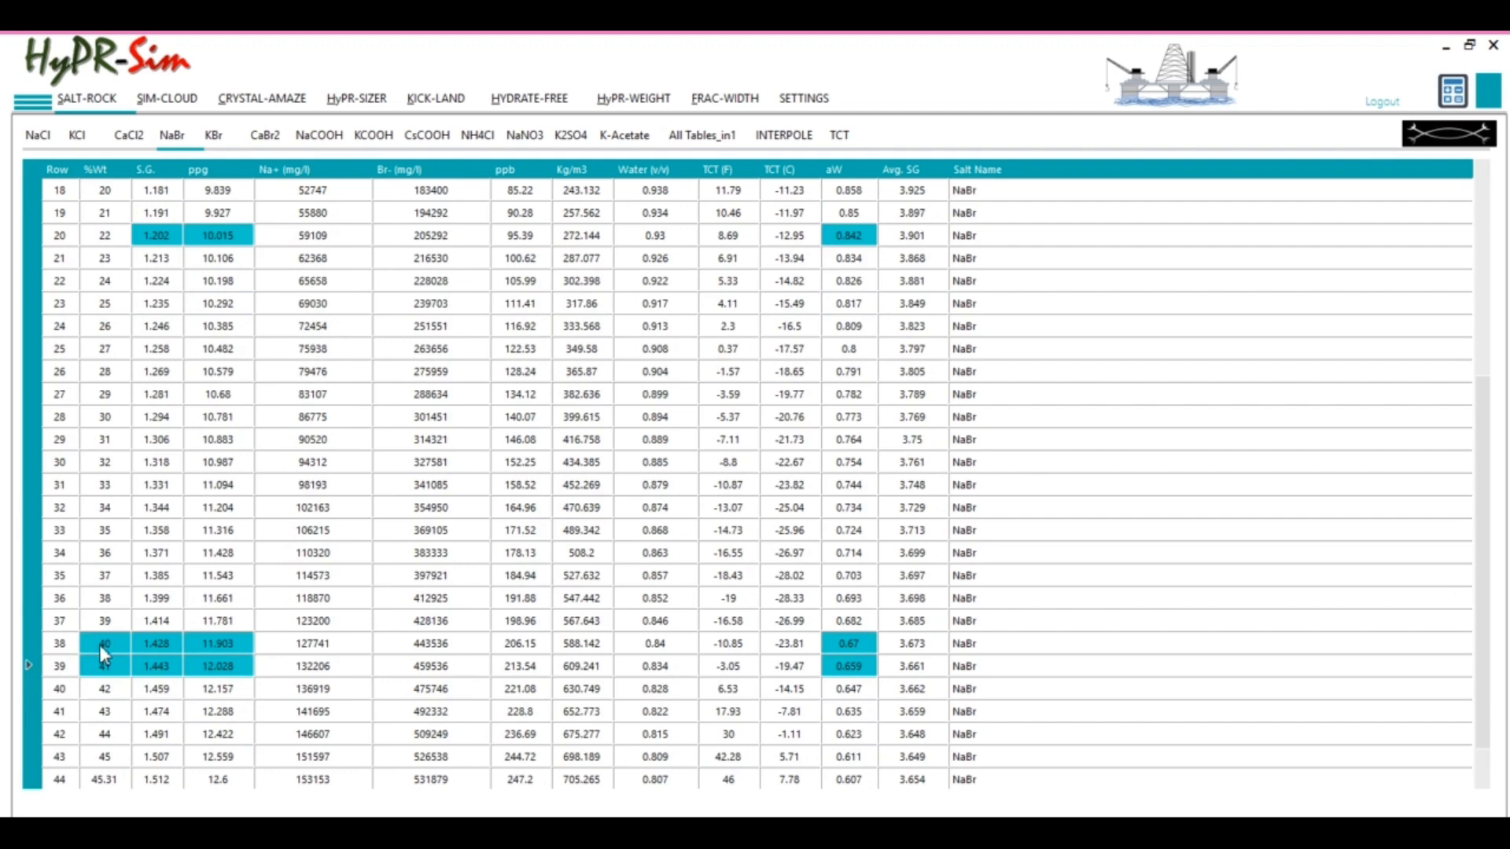
{"action": "left_click_drag", "start_coordinate": [103, 643], "coordinate": [836, 675]}
{"action": "left_click", "coordinate": [837, 670]}
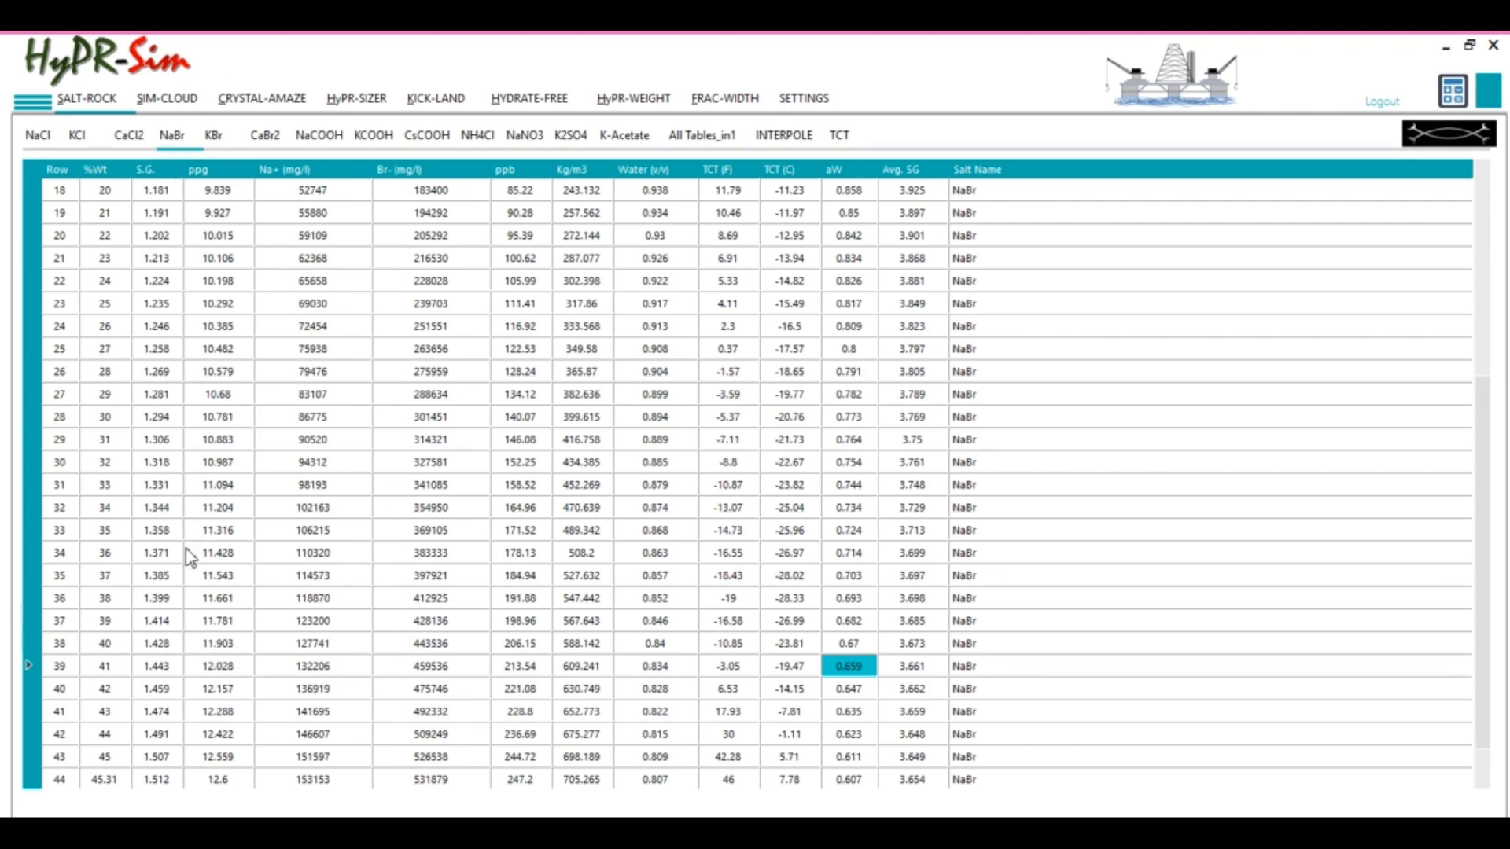
{"action": "left_click_drag", "start_coordinate": [118, 649], "coordinate": [838, 680]}
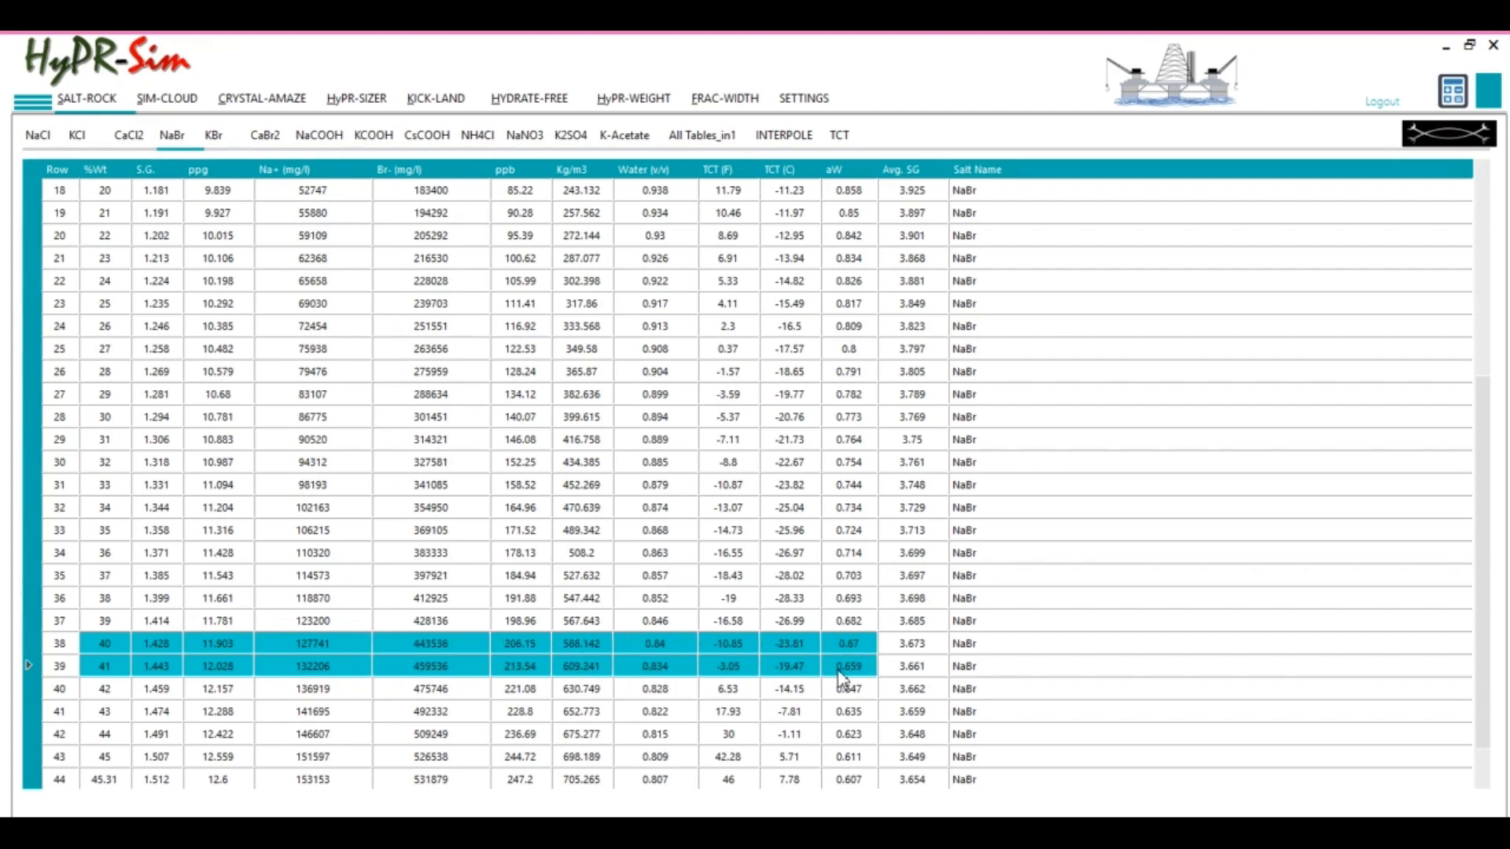
{"action": "left_click", "coordinate": [854, 670]}
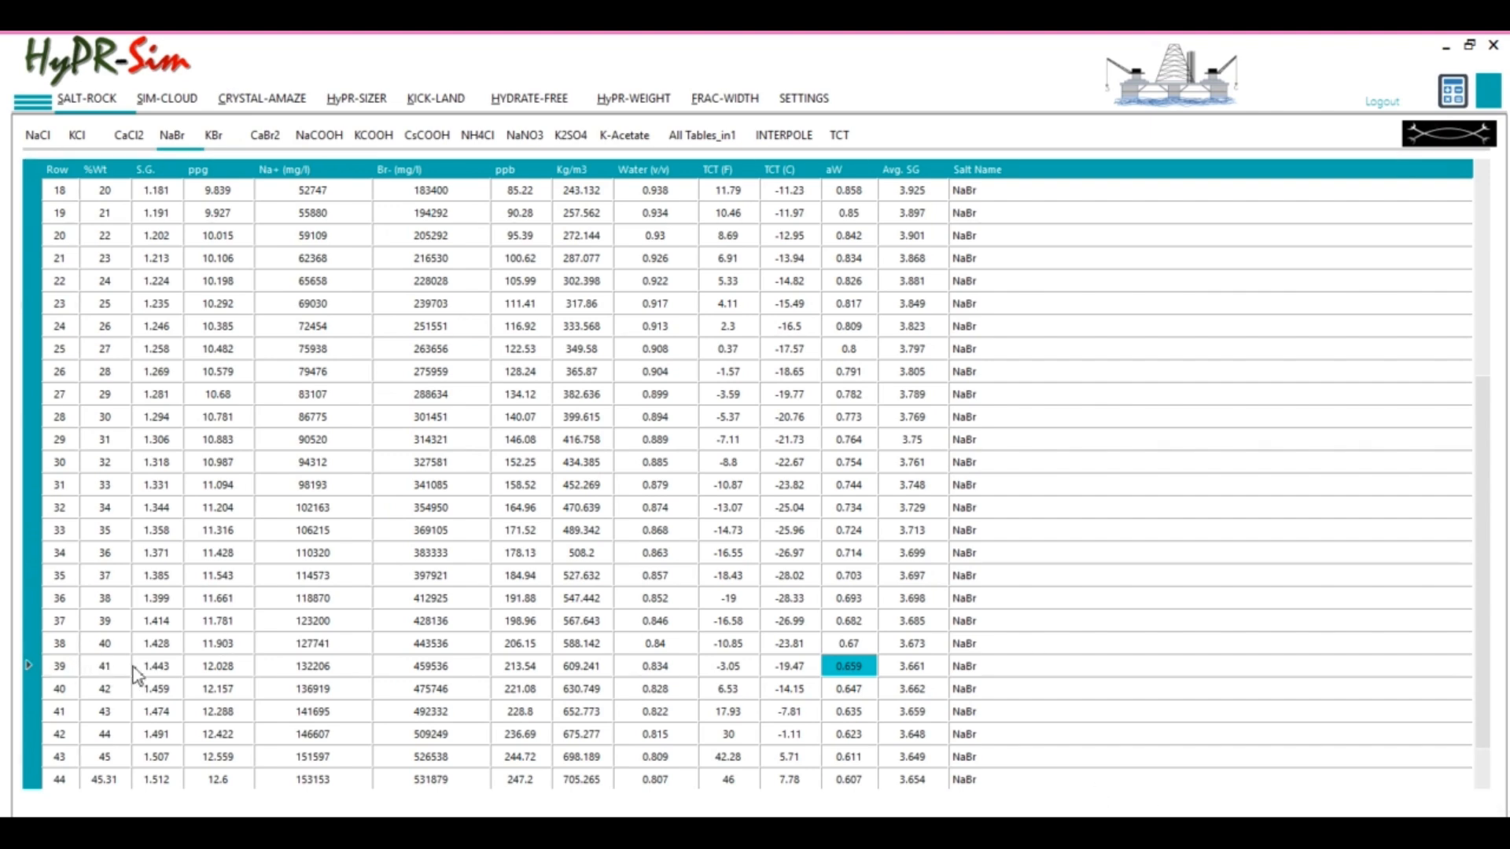
{"action": "left_click_drag", "start_coordinate": [275, 668], "coordinate": [811, 670]}
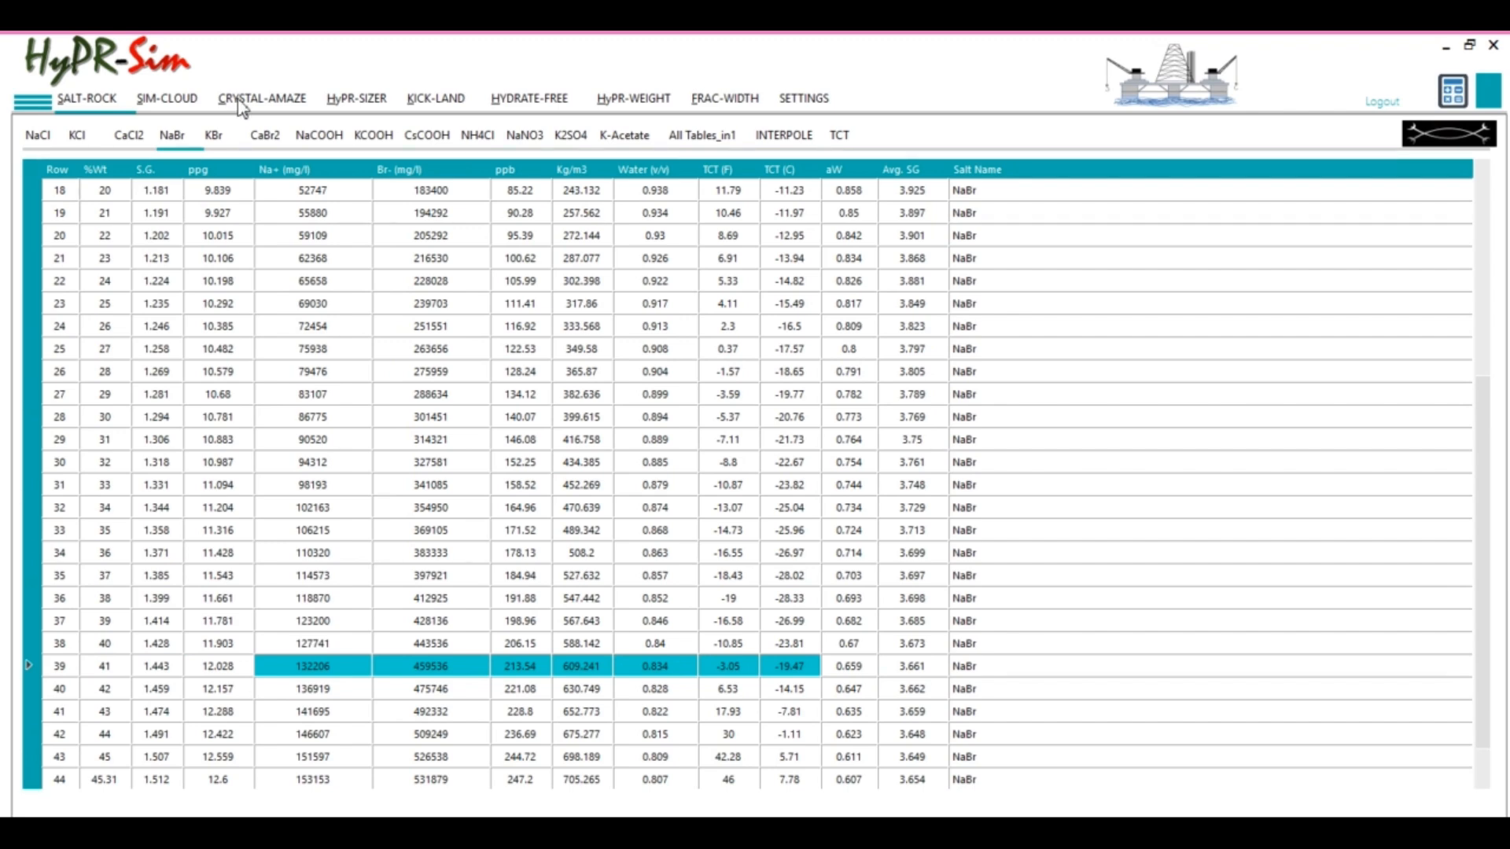
{"action": "left_click", "coordinate": [862, 670]}
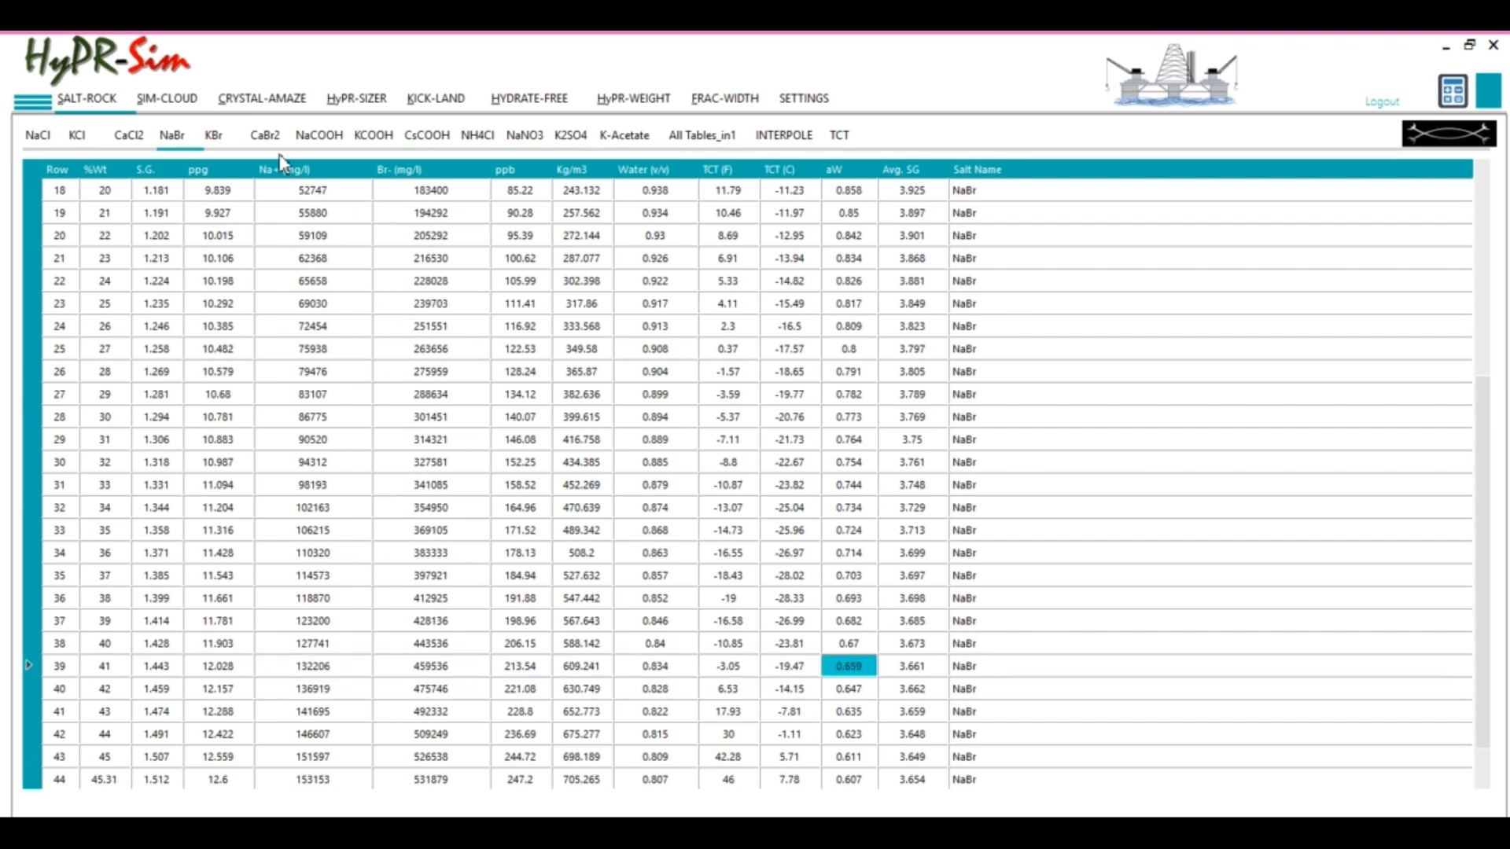
- Formulate an NaBr brine with a desired density of 12 ppg in CRYSTAL-AMAZE salt blending, leaving the desired TCT empty
{"action": "left_click", "coordinate": [254, 102]}
{"action": "left_click", "coordinate": [328, 206]}
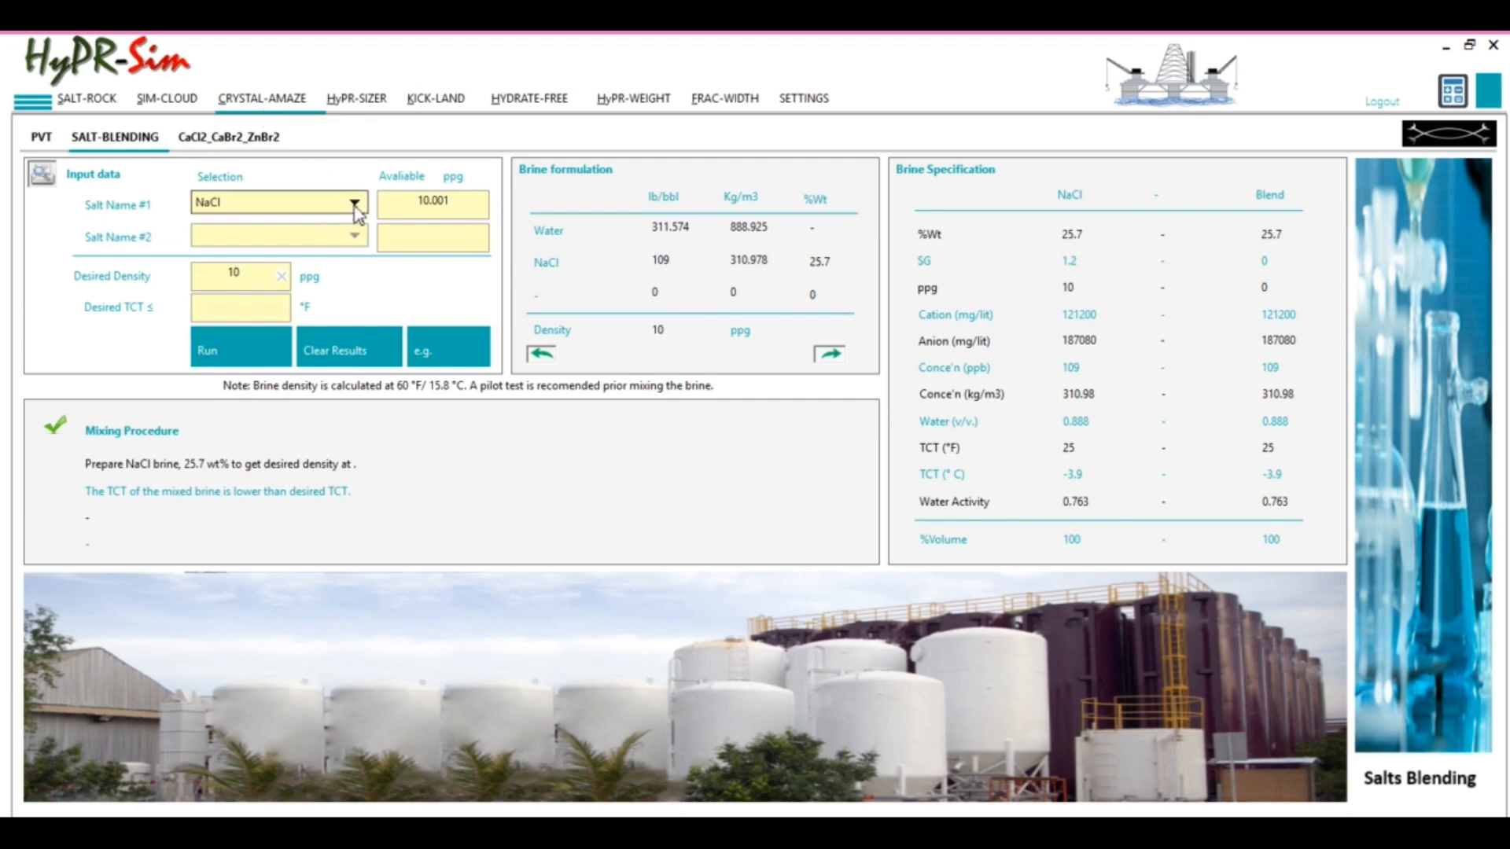
{"action": "left_click", "coordinate": [211, 278]}
{"action": "double_click", "coordinate": [257, 279]}
{"action": "type", "text": "12"}
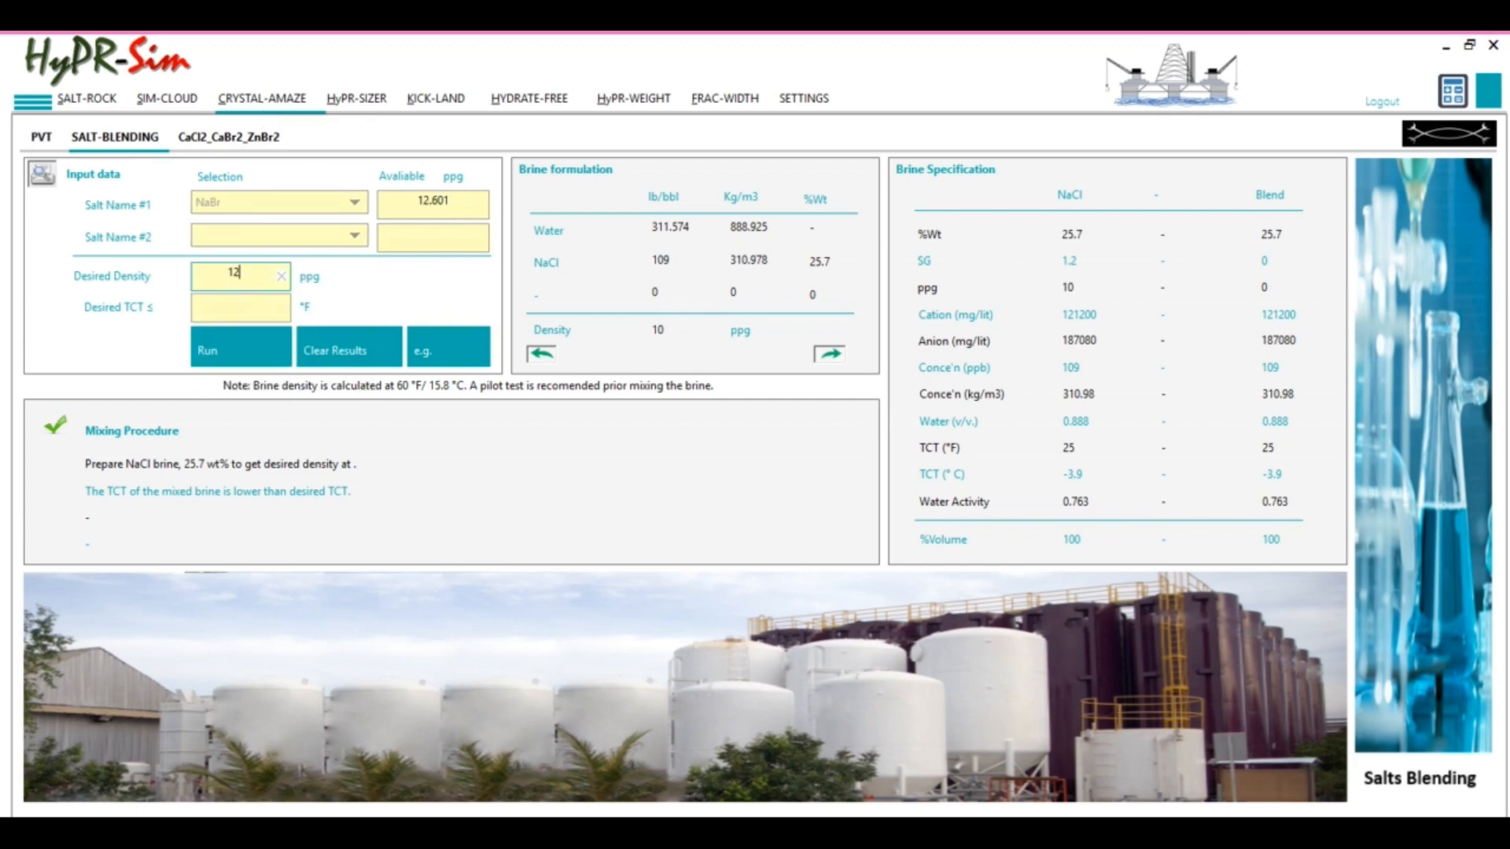
{"action": "left_click", "coordinate": [227, 351]}
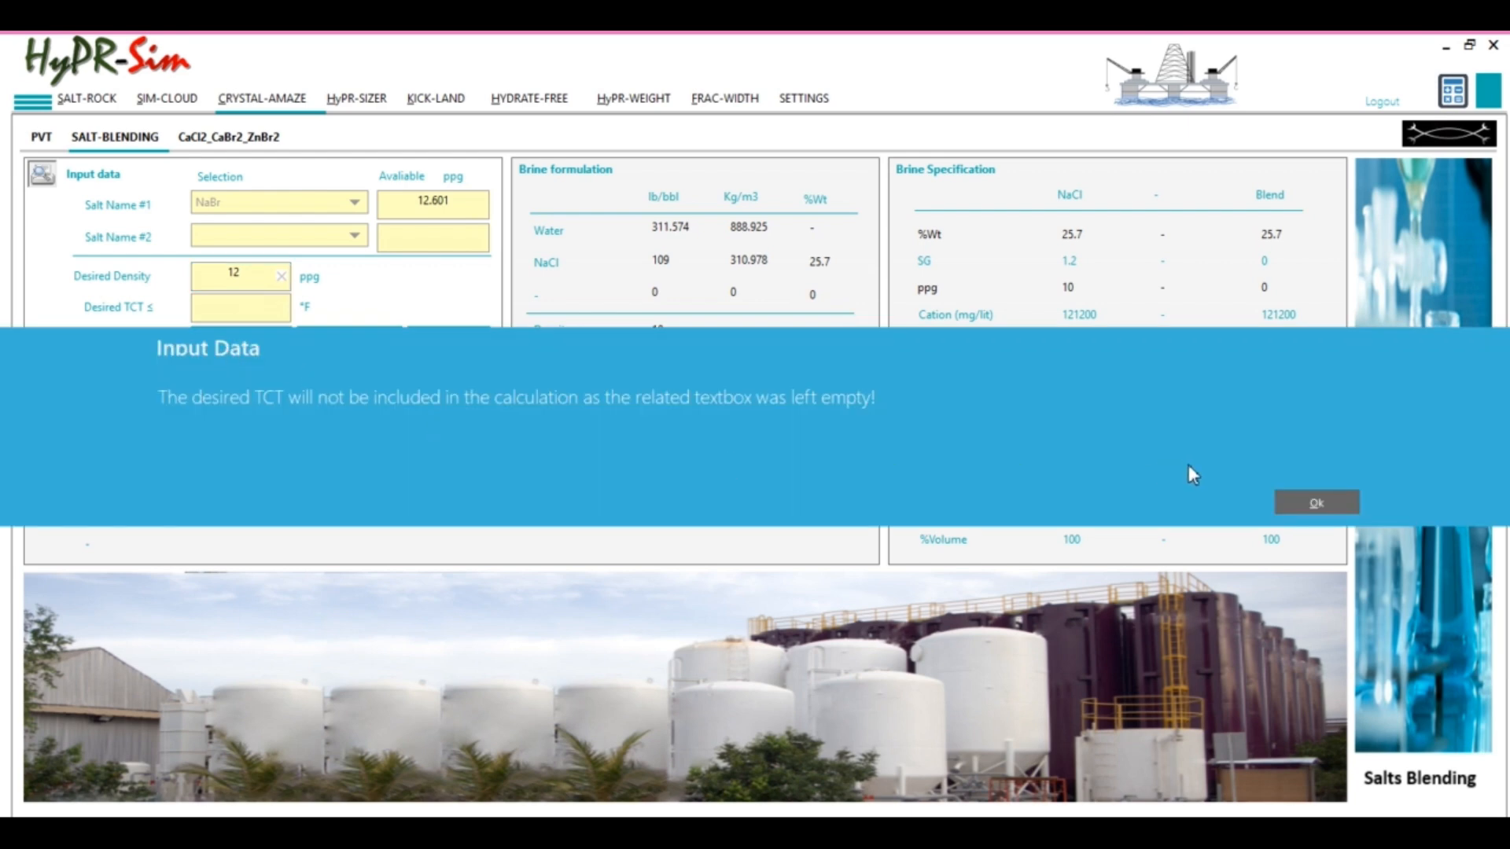
{"action": "left_click", "coordinate": [1297, 505]}
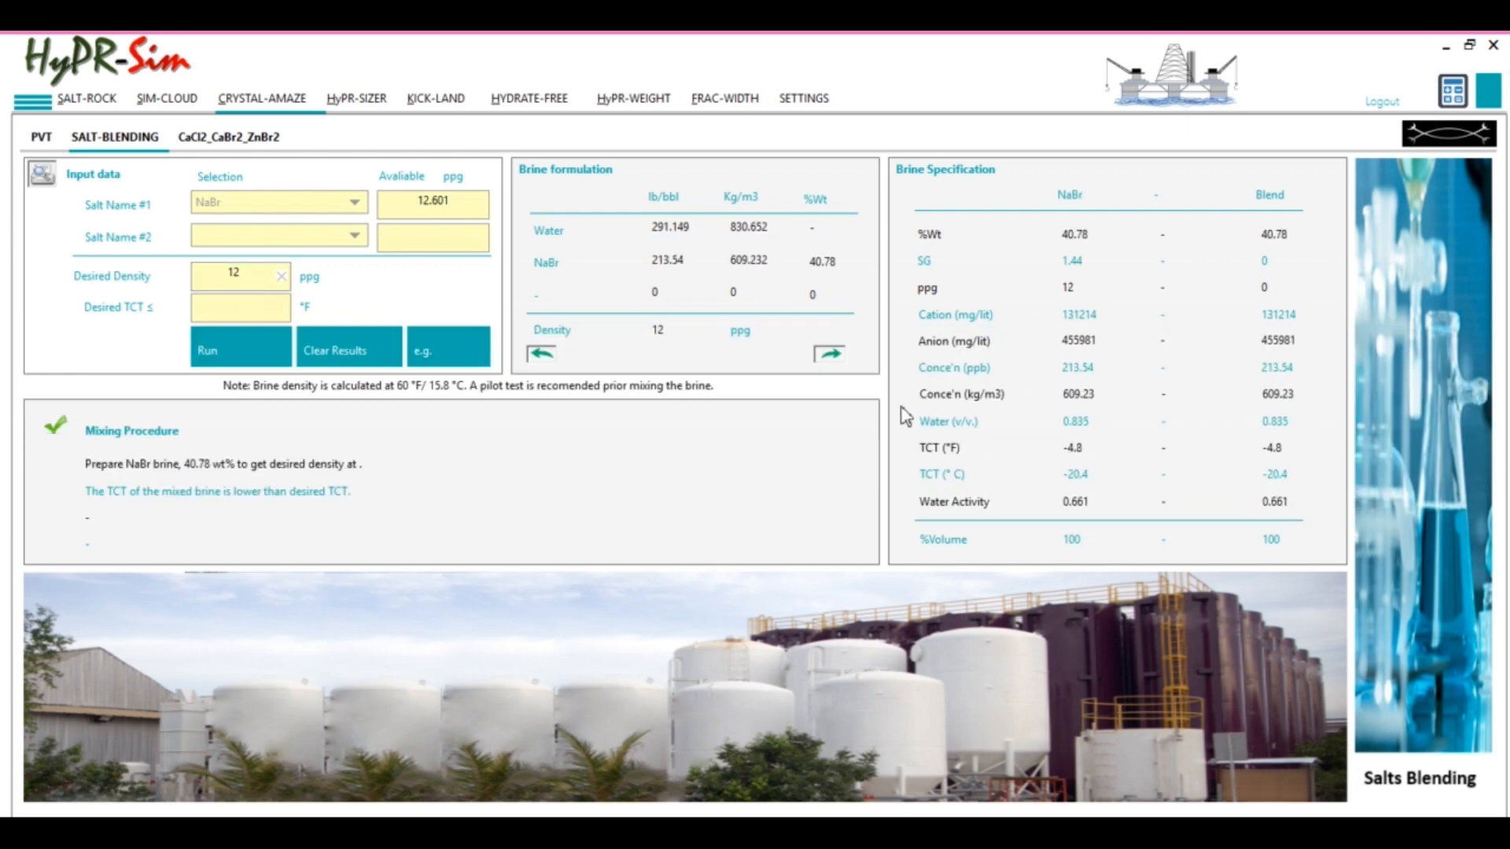
- Transfer the NaBr brine data to HYDRATE-FREE and determine its gas hydrate formation without KHI
{"action": "left_click", "coordinate": [838, 360]}
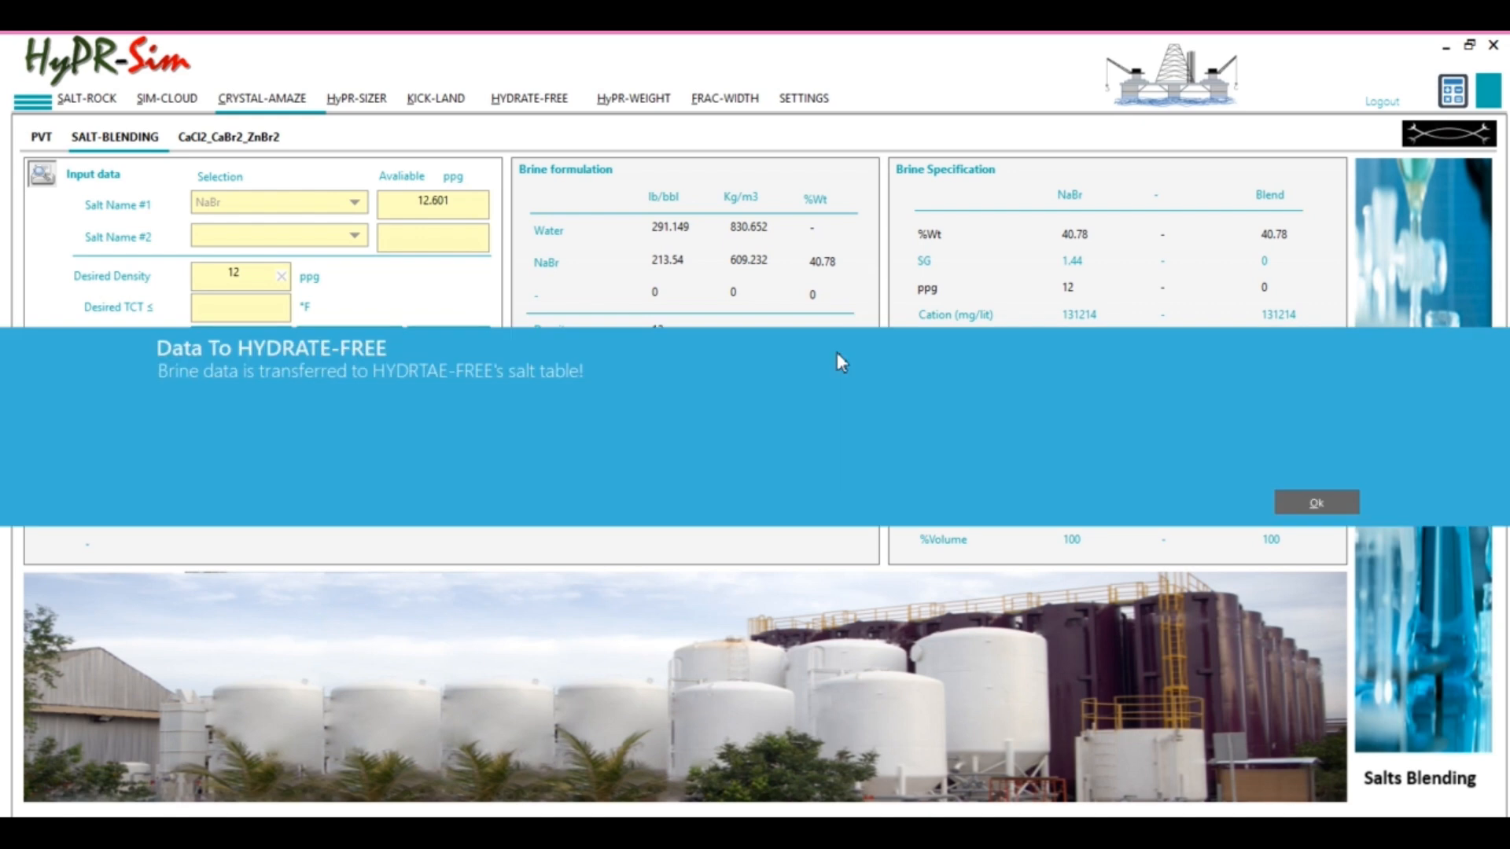
{"action": "left_click", "coordinate": [1315, 503]}
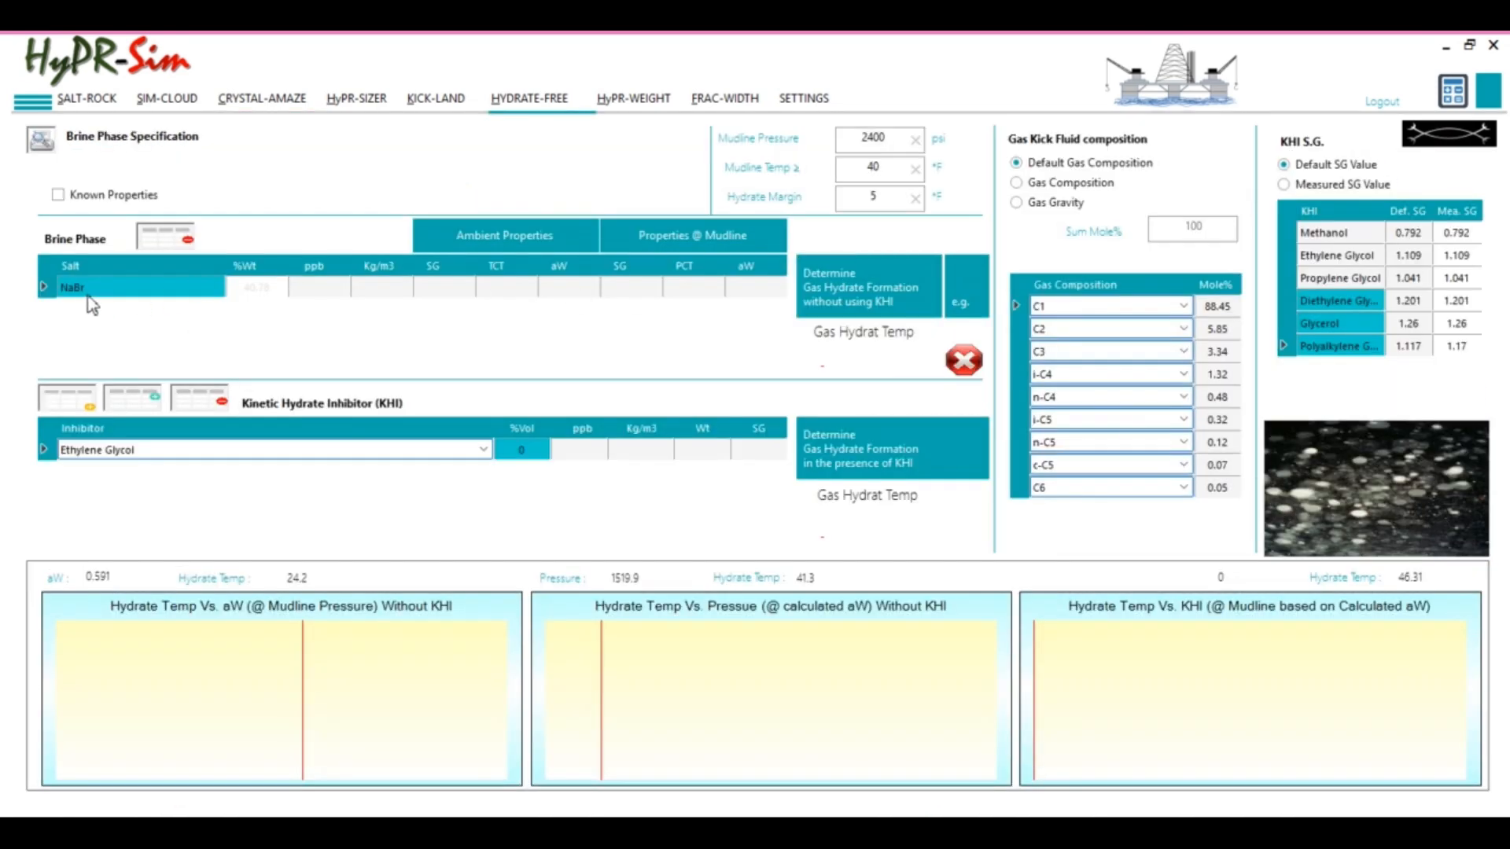
{"action": "left_click", "coordinate": [865, 303]}
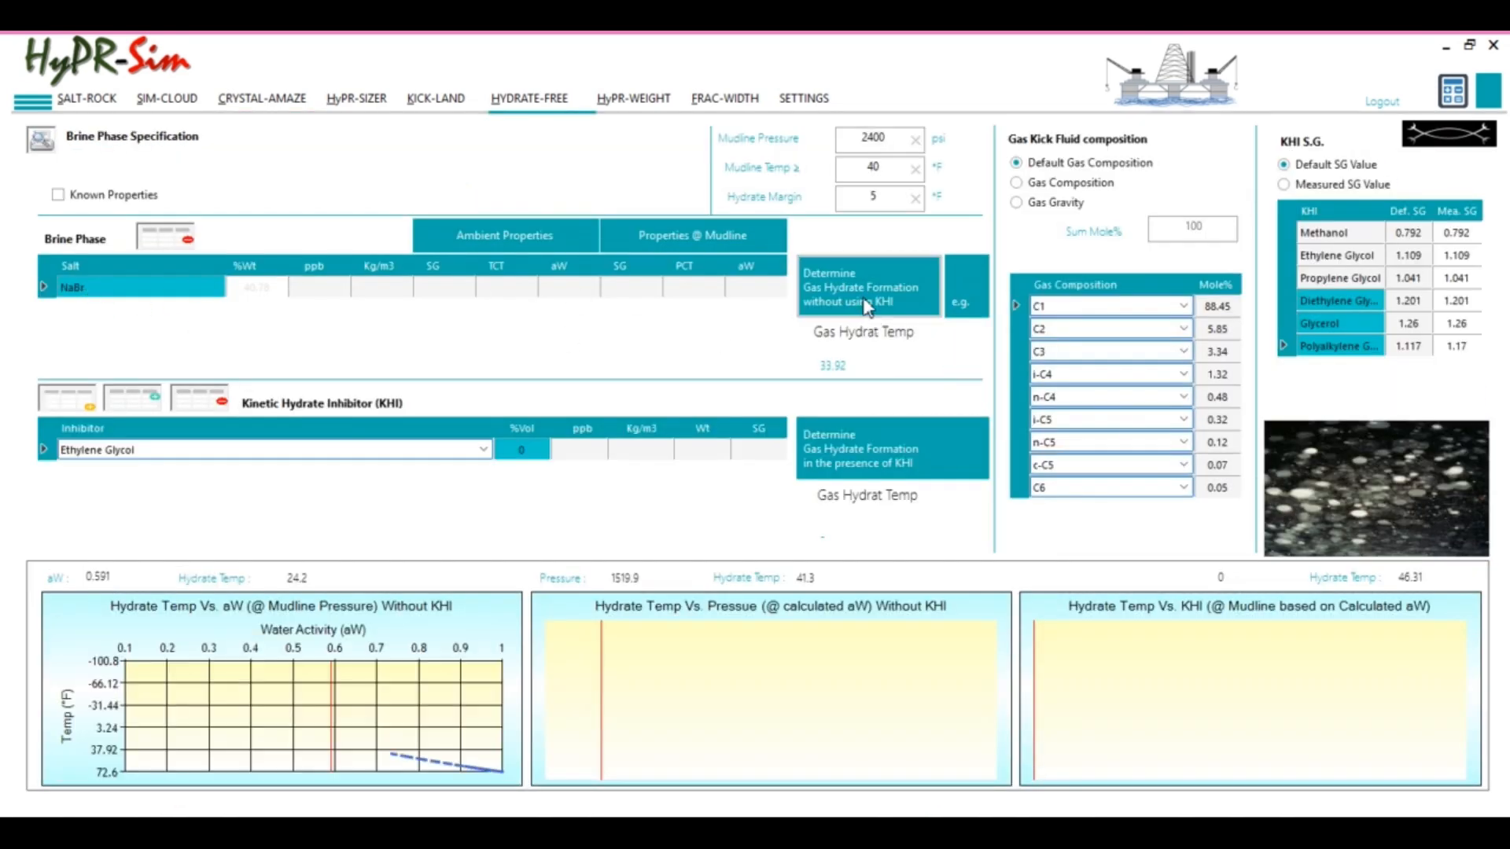